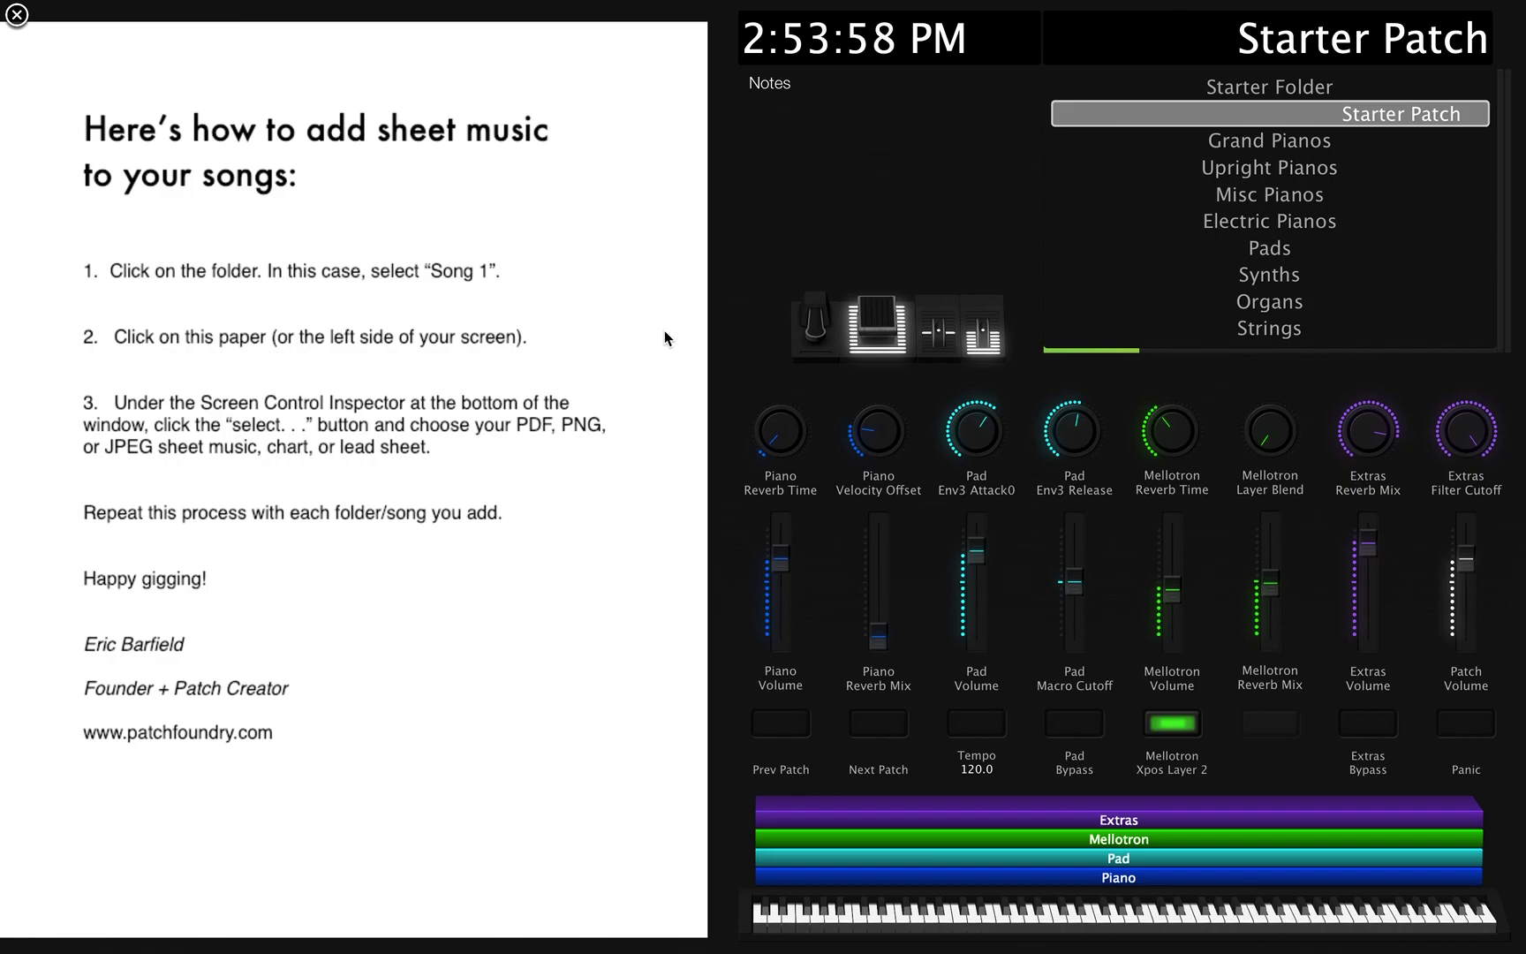
Step: Leave the full-screen performance view and add a new set to the concert's patch list
{"action": "mouse_move", "coordinate": [422, 5]}
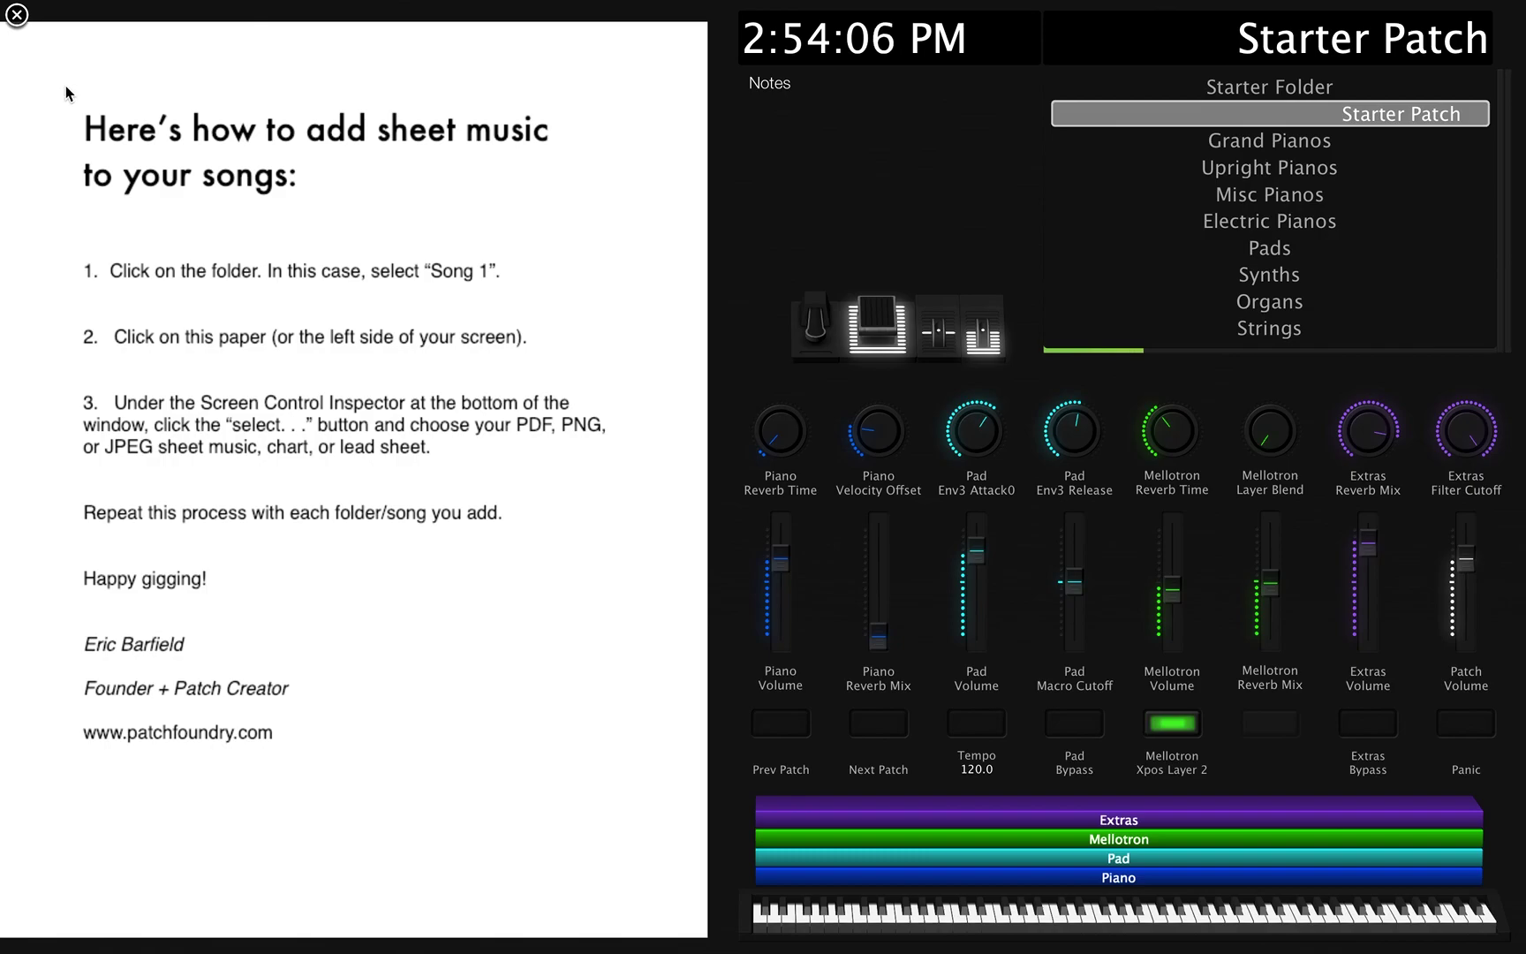
{"action": "key", "text": "Escape"}
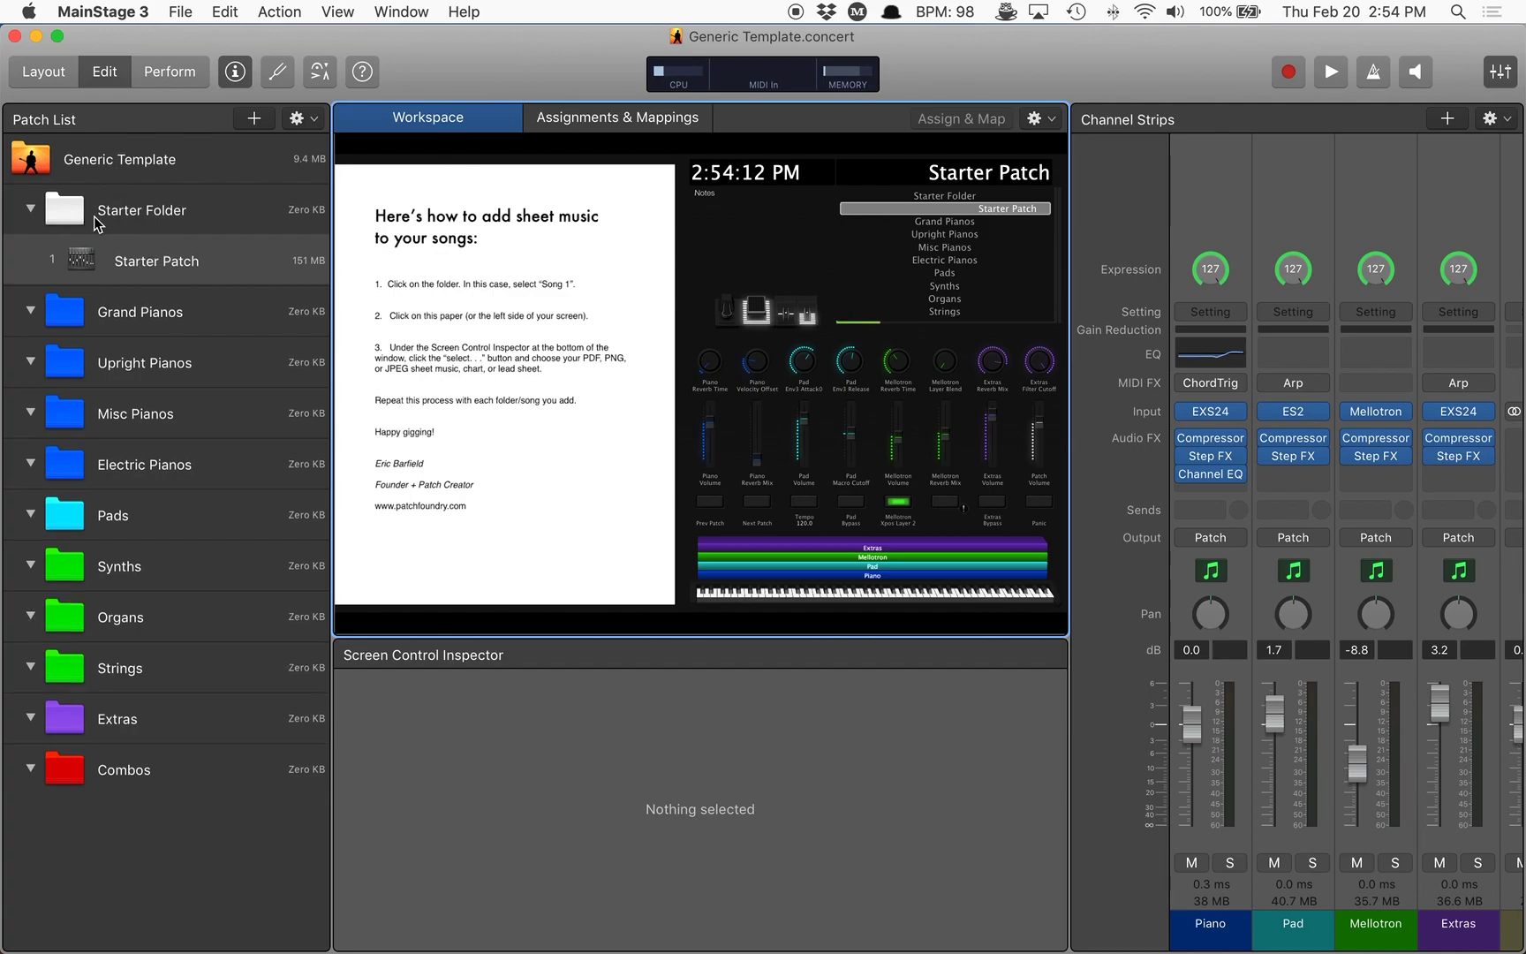
{"action": "left_click", "coordinate": [298, 119]}
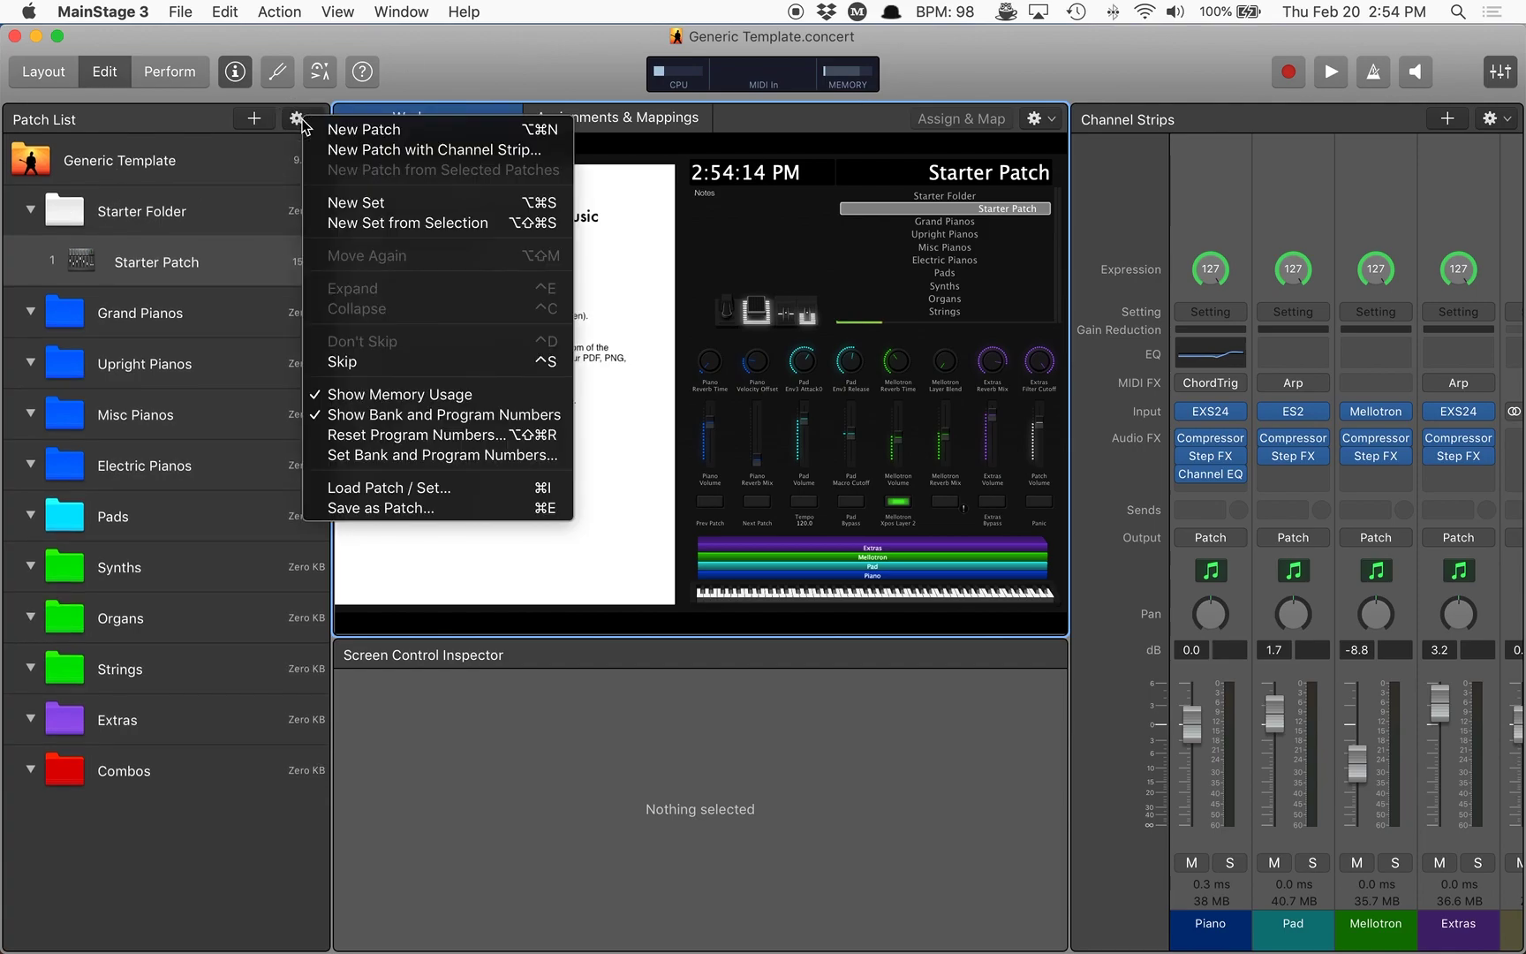
{"action": "left_click", "coordinate": [352, 209]}
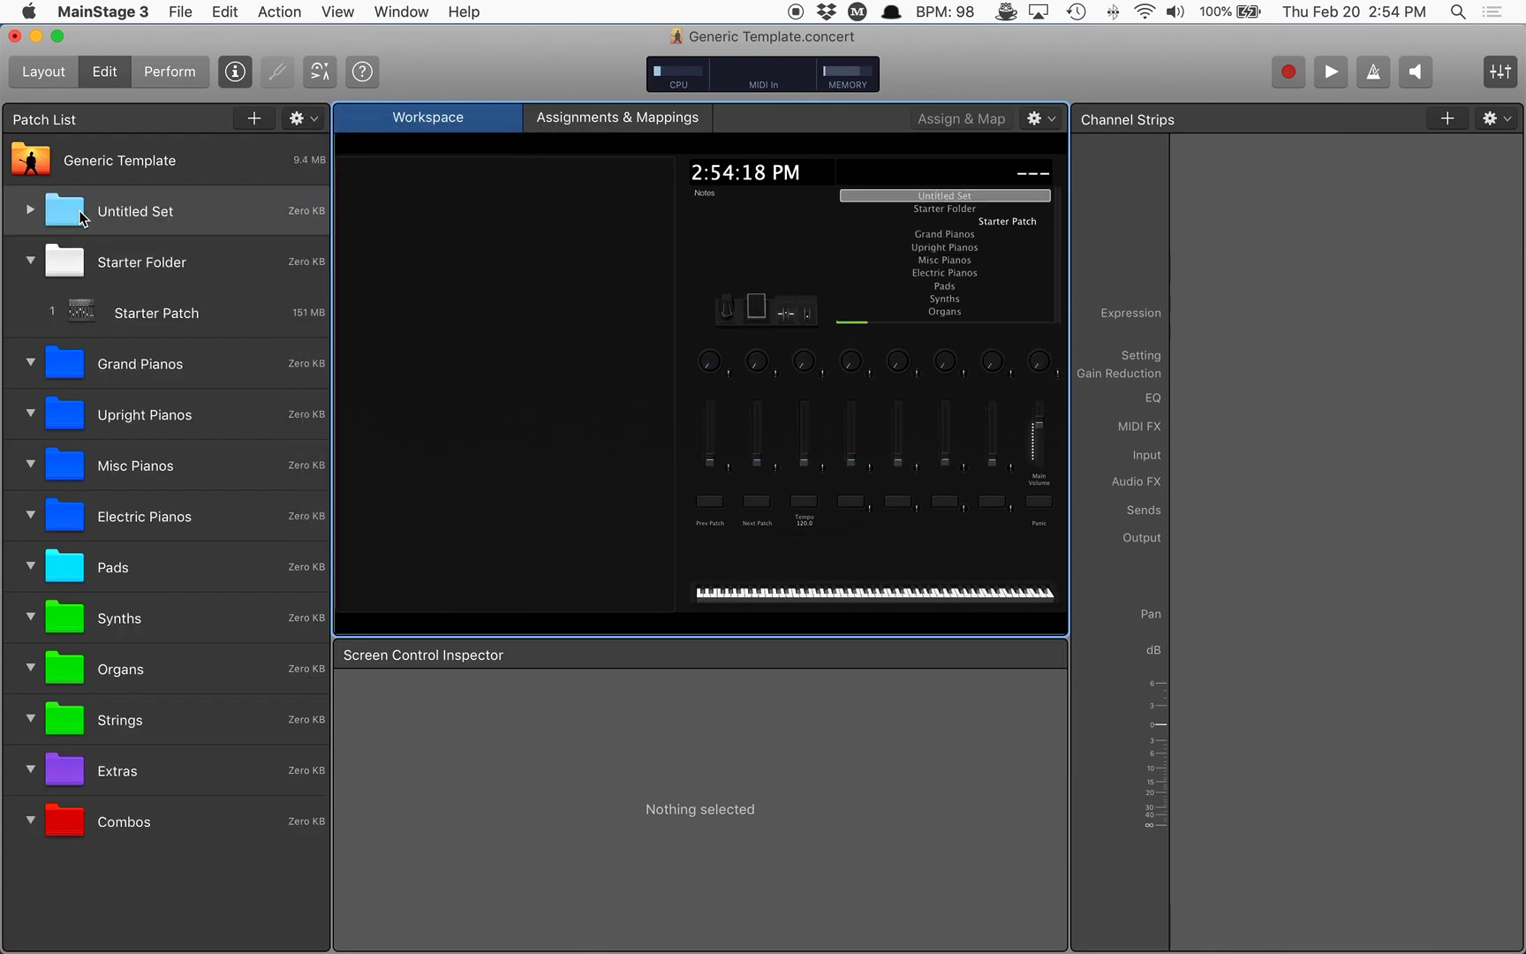
Step: Enable a custom color for the new untitled set and make it white
{"action": "left_click", "coordinate": [78, 216]}
{"action": "left_click", "coordinate": [352, 783]}
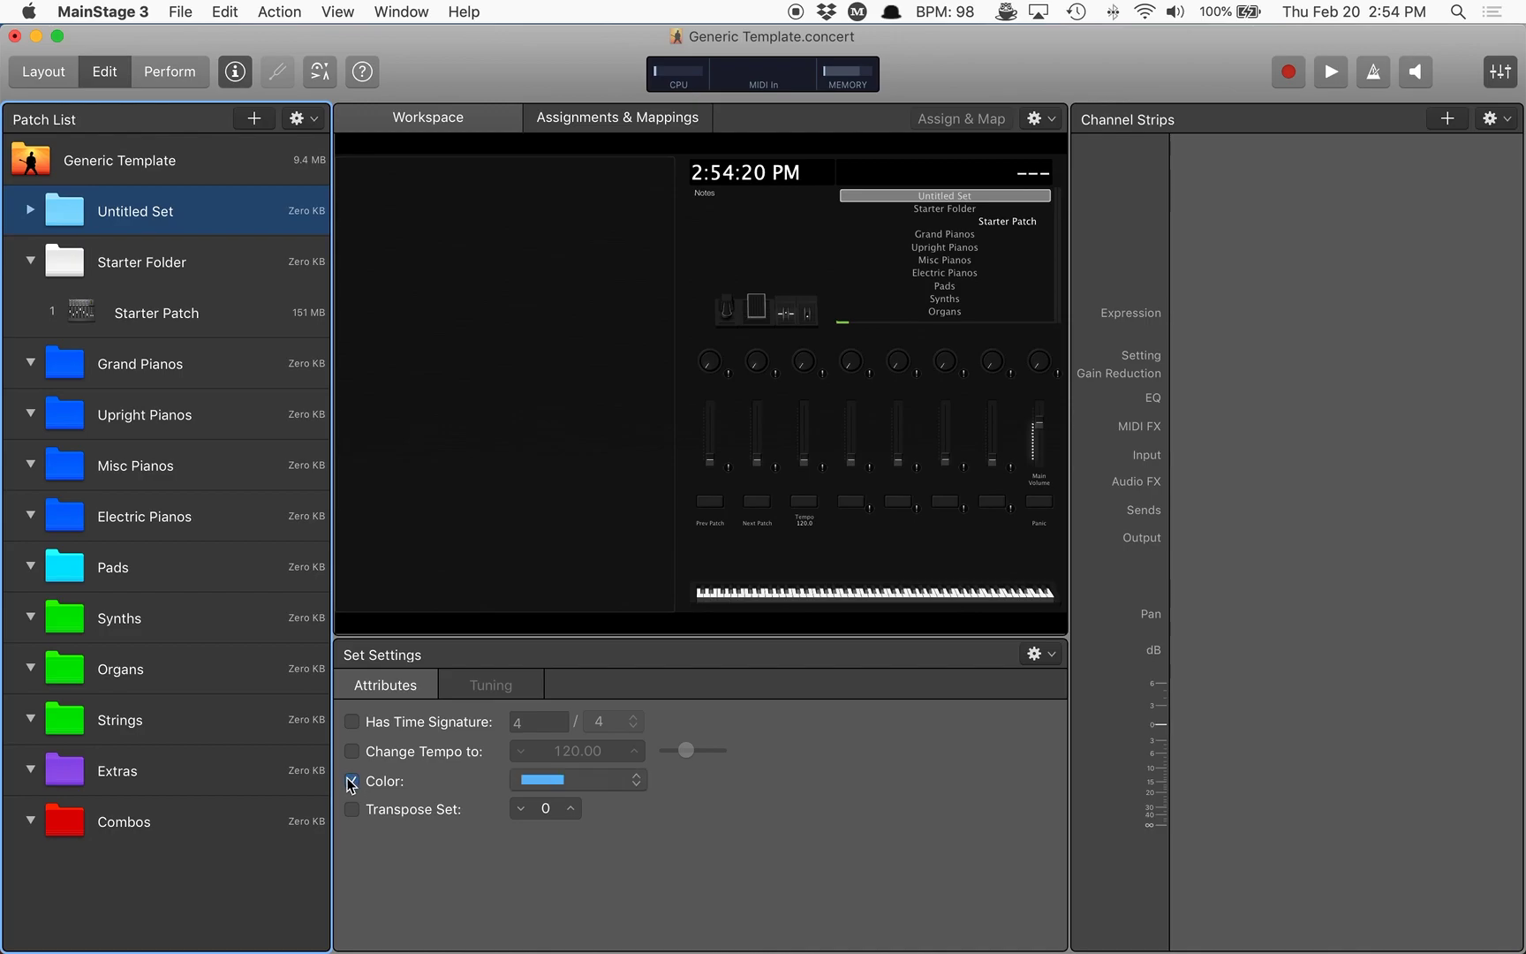
{"action": "left_click", "coordinate": [580, 782]}
{"action": "left_click", "coordinate": [568, 832]}
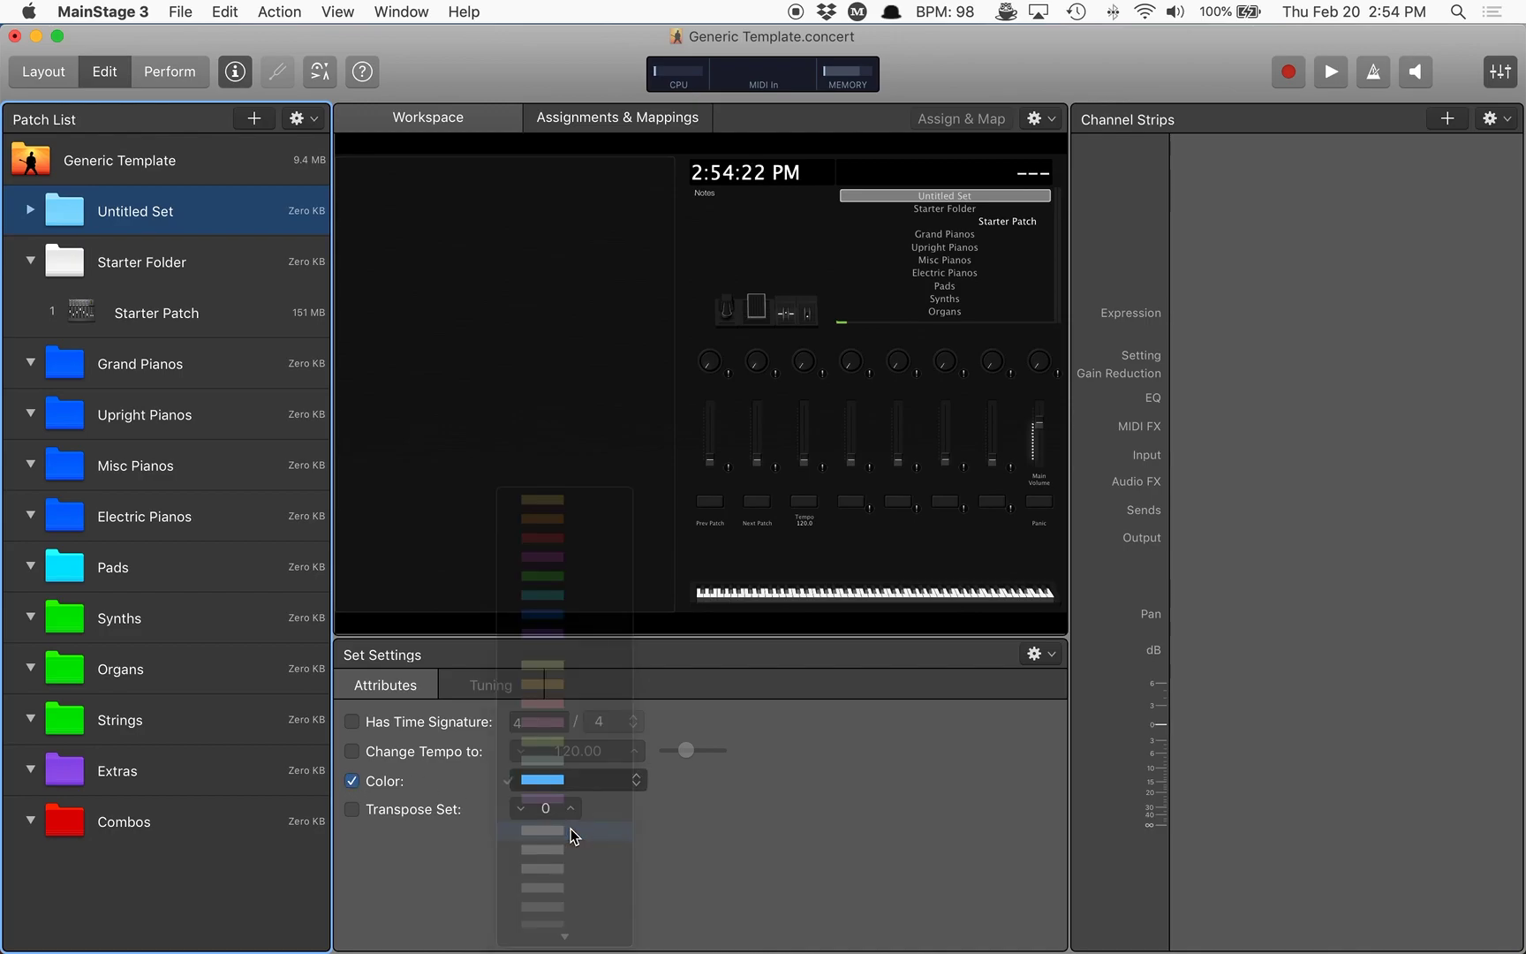
Step: Rename the untitled set as "Song 1"
{"action": "double_click", "coordinate": [120, 212]}
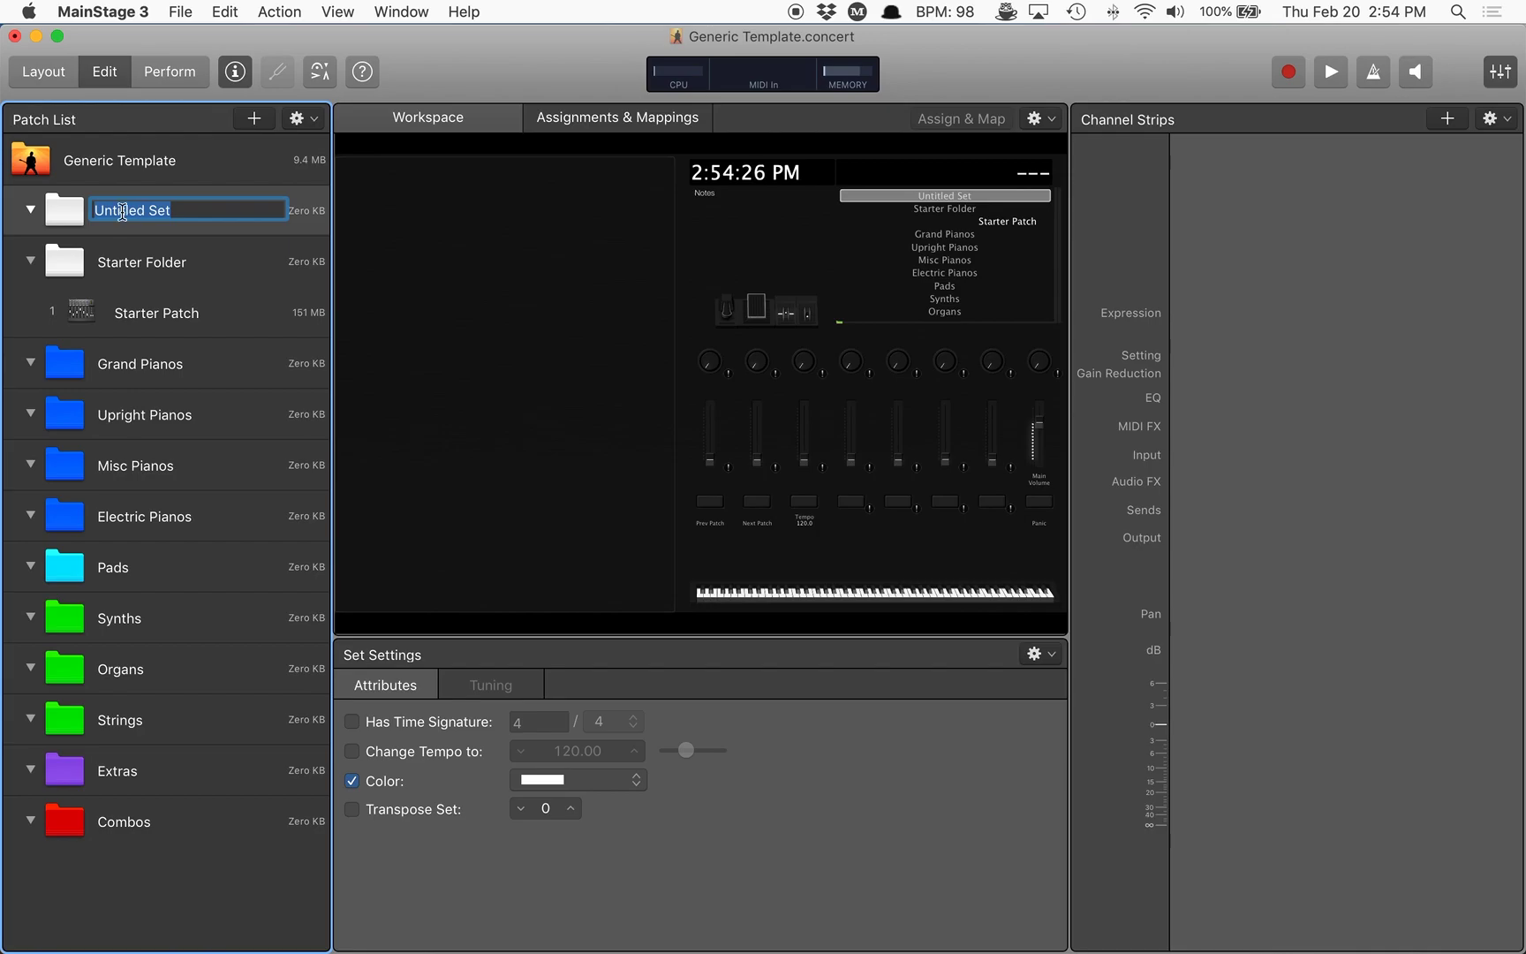
{"action": "type", "text": "Song 1"}
{"action": "key", "text": "Return"}
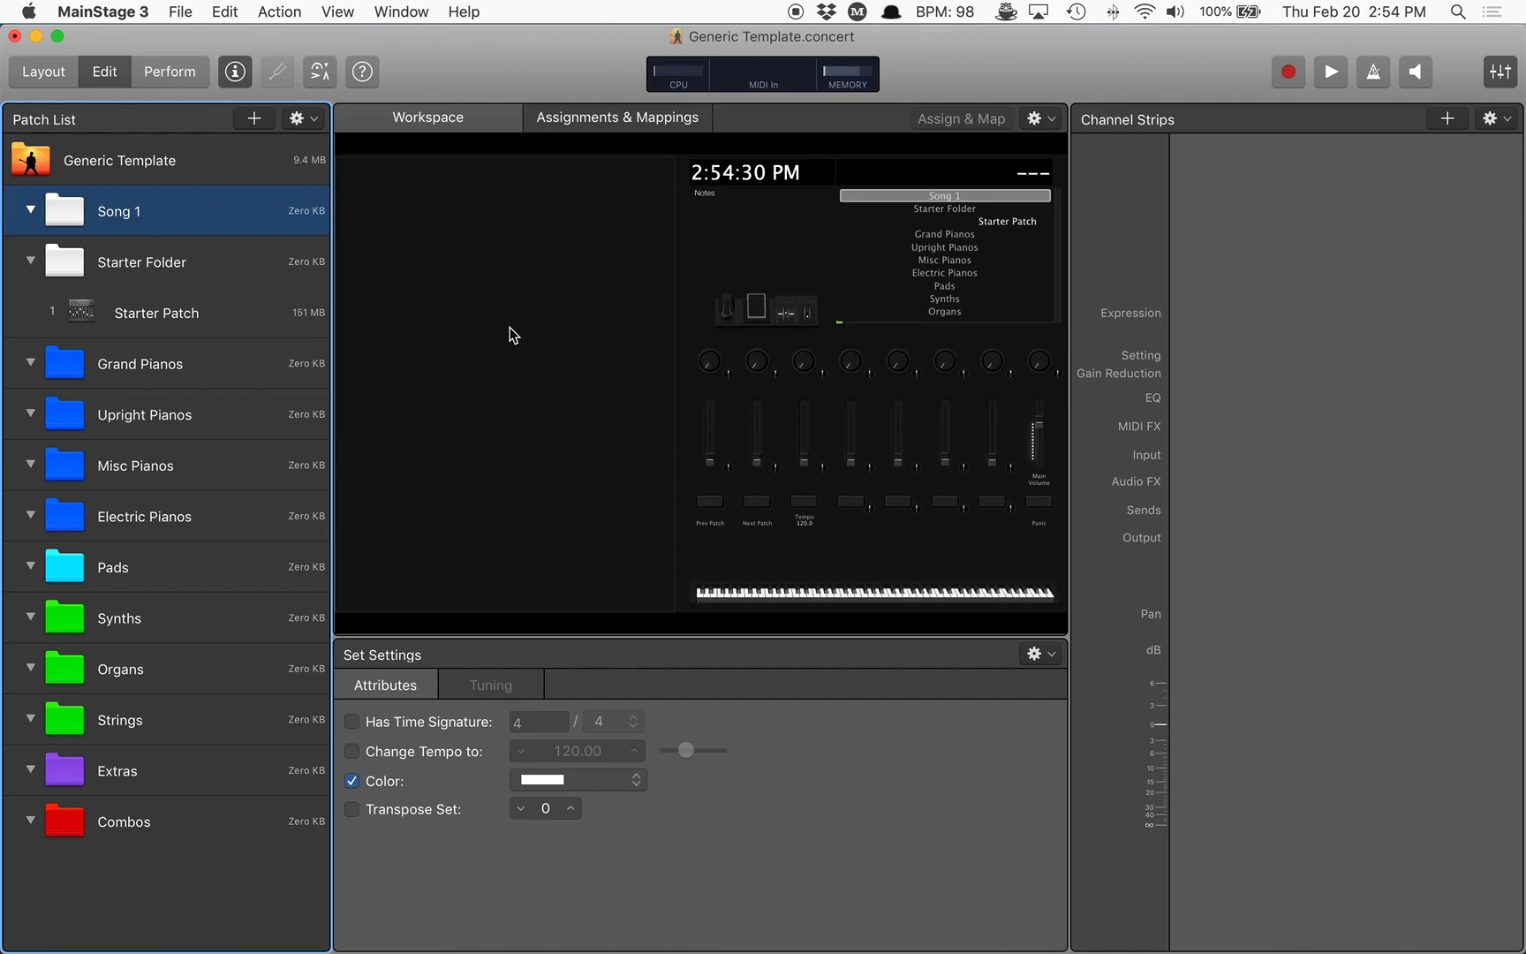
Step: In Layout mode, add a Text control to the empty sheet music panel and enlarge it to nearly fill the panel
{"action": "left_click", "coordinate": [39, 77]}
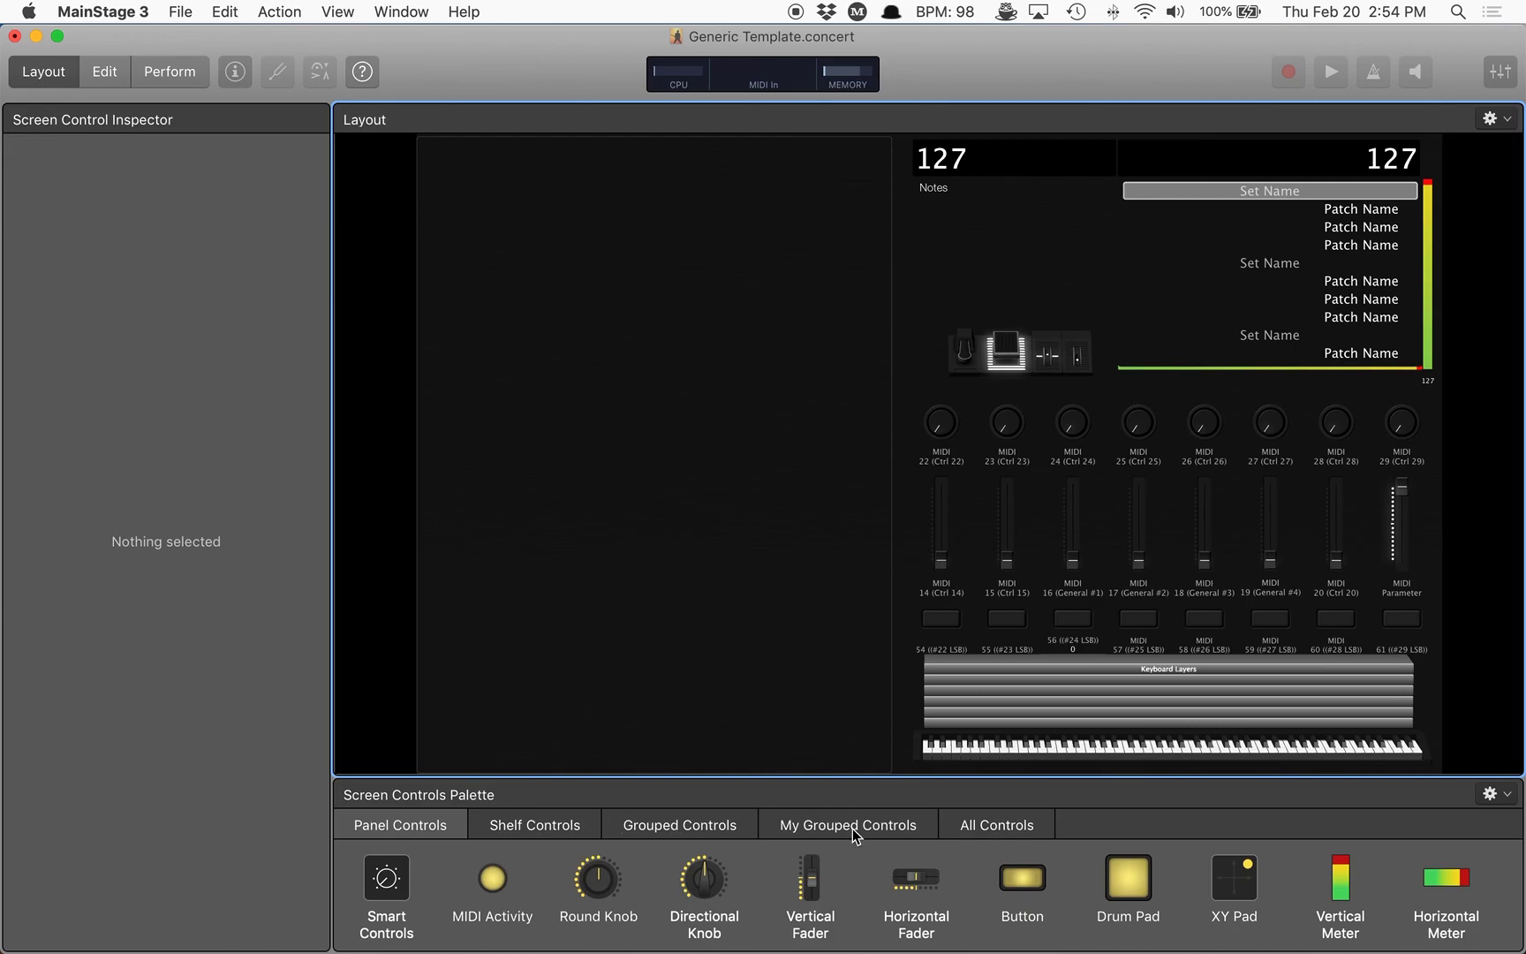
{"action": "scroll", "coordinate": [867, 890], "scroll_direction": "down", "scroll_amount": 3}
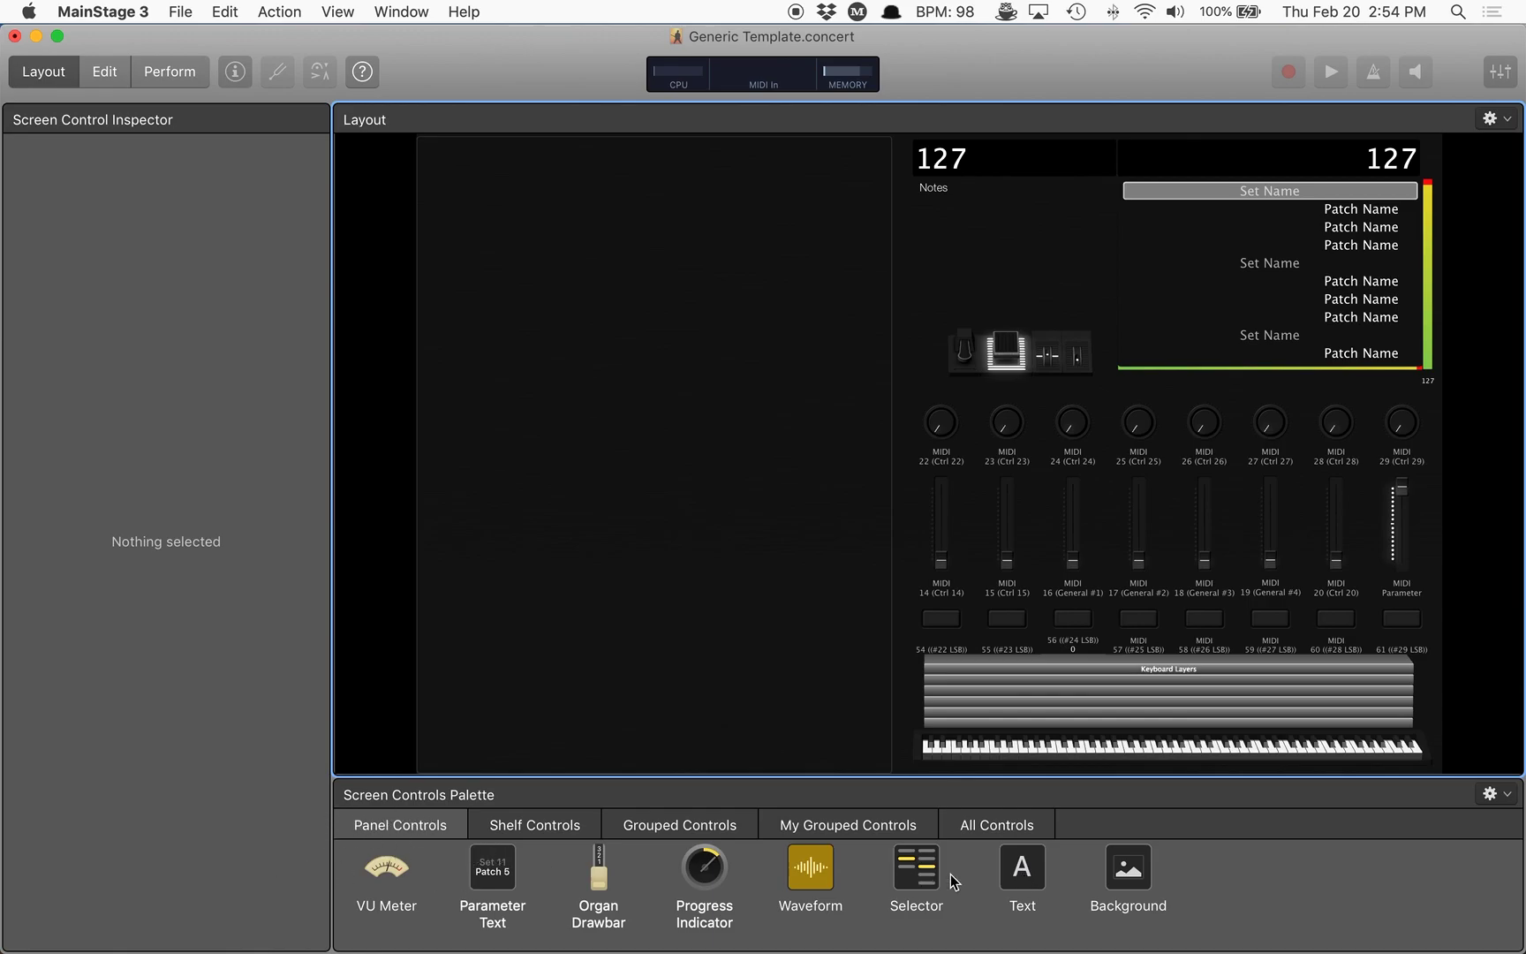
{"action": "left_click_drag", "start_coordinate": [1024, 874], "coordinate": [510, 164]}
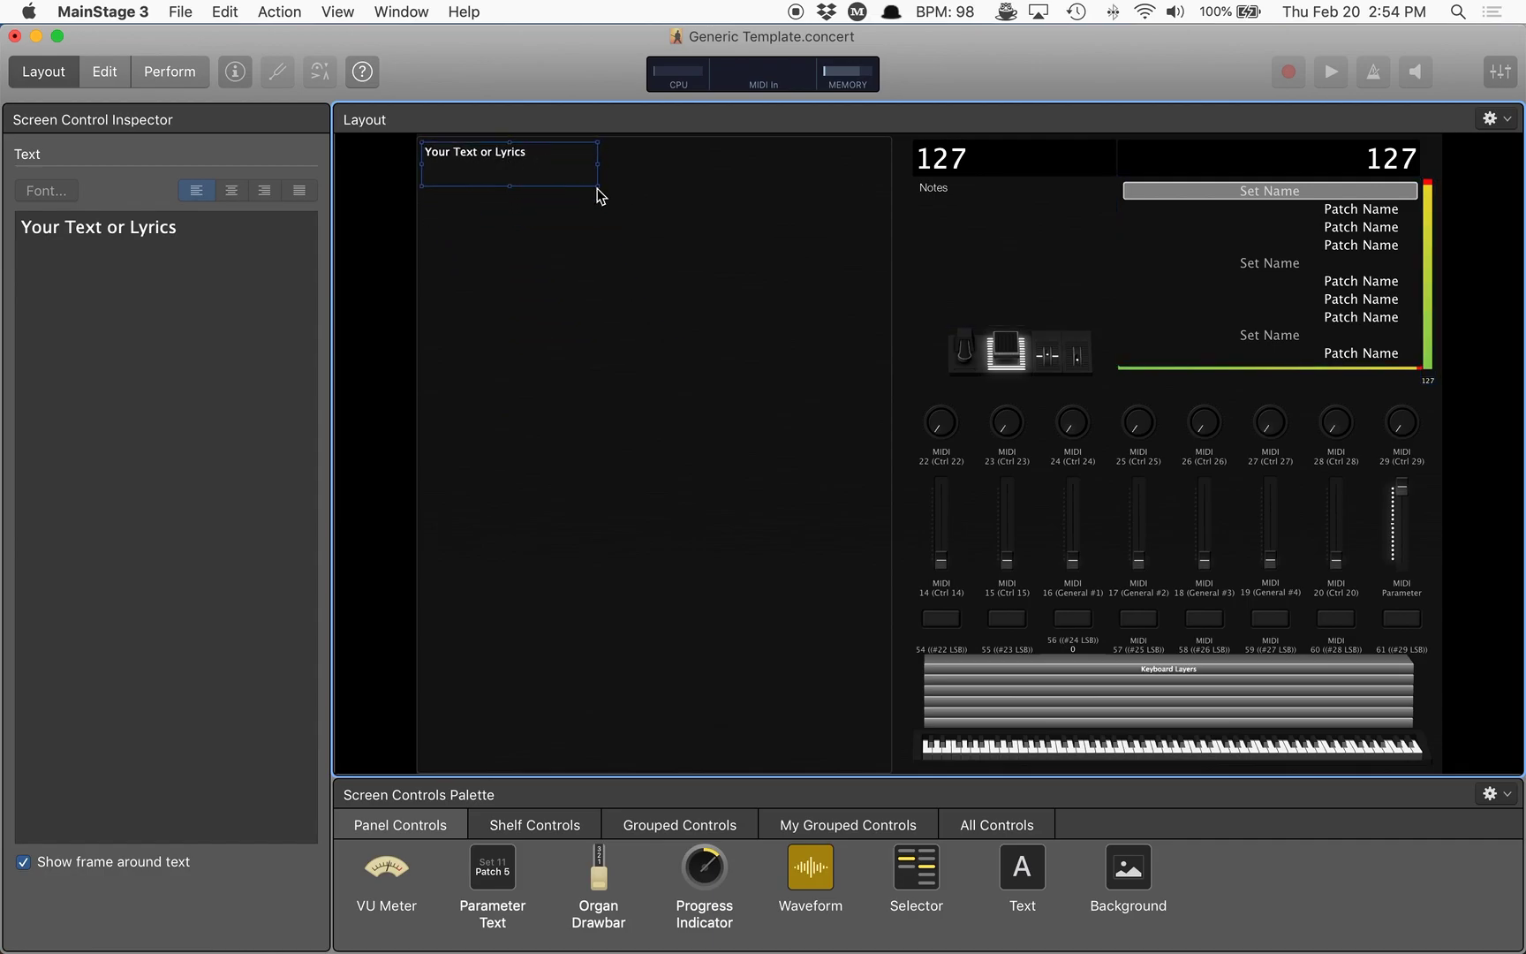
{"action": "left_click_drag", "start_coordinate": [598, 187], "coordinate": [880, 763]}
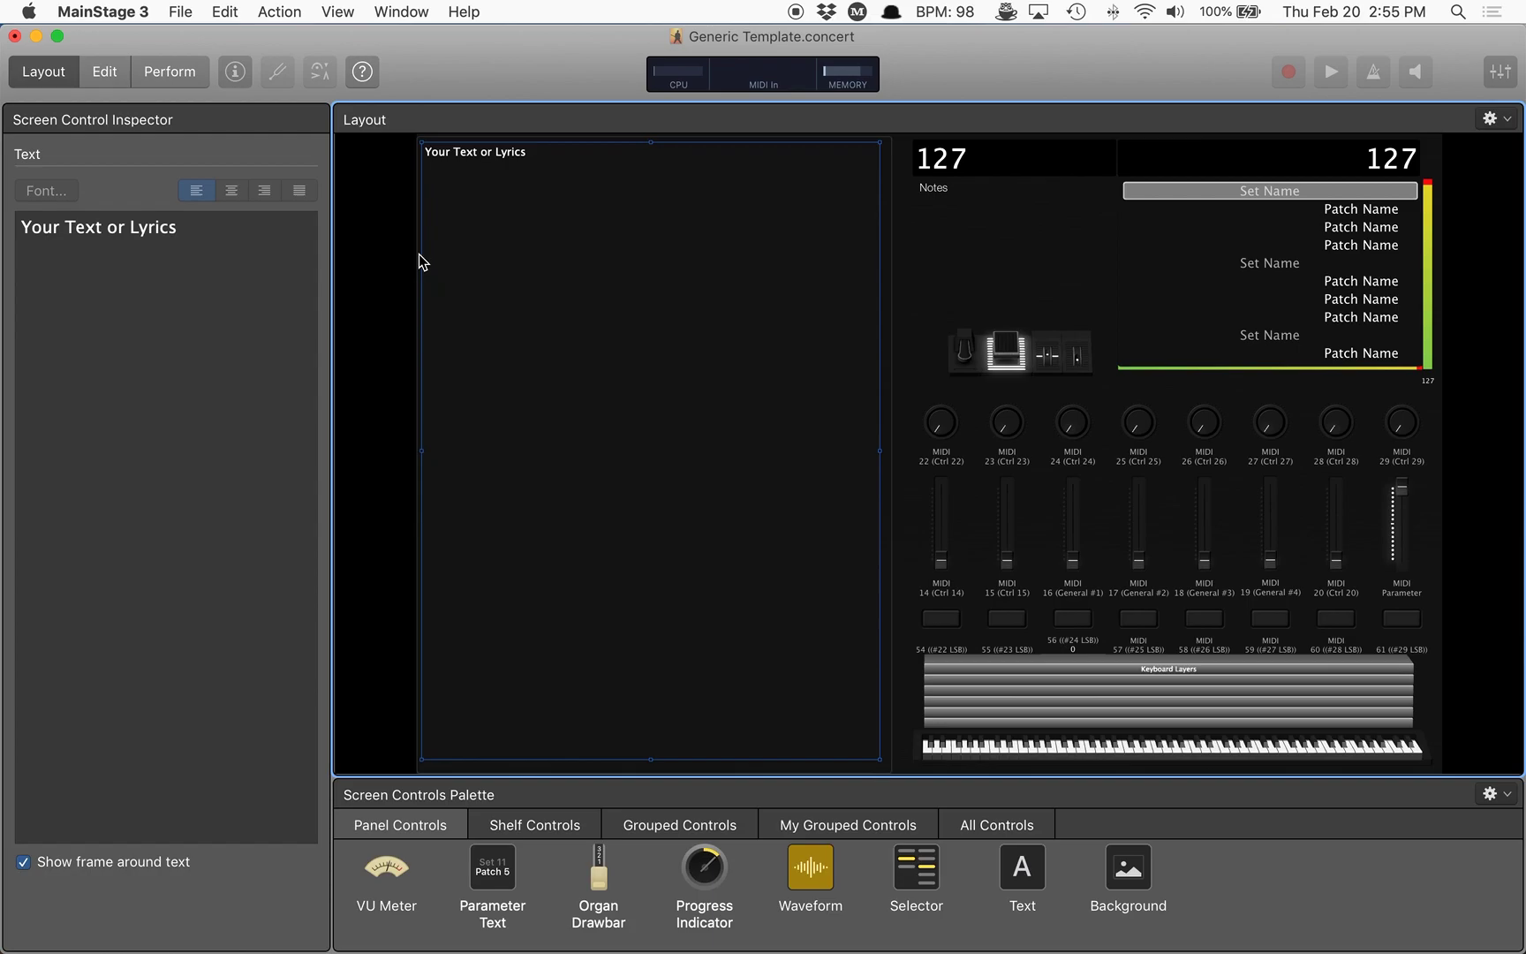
Step: Change the background panel behind the text control to the light gray metallic style
{"action": "left_click", "coordinate": [890, 285]}
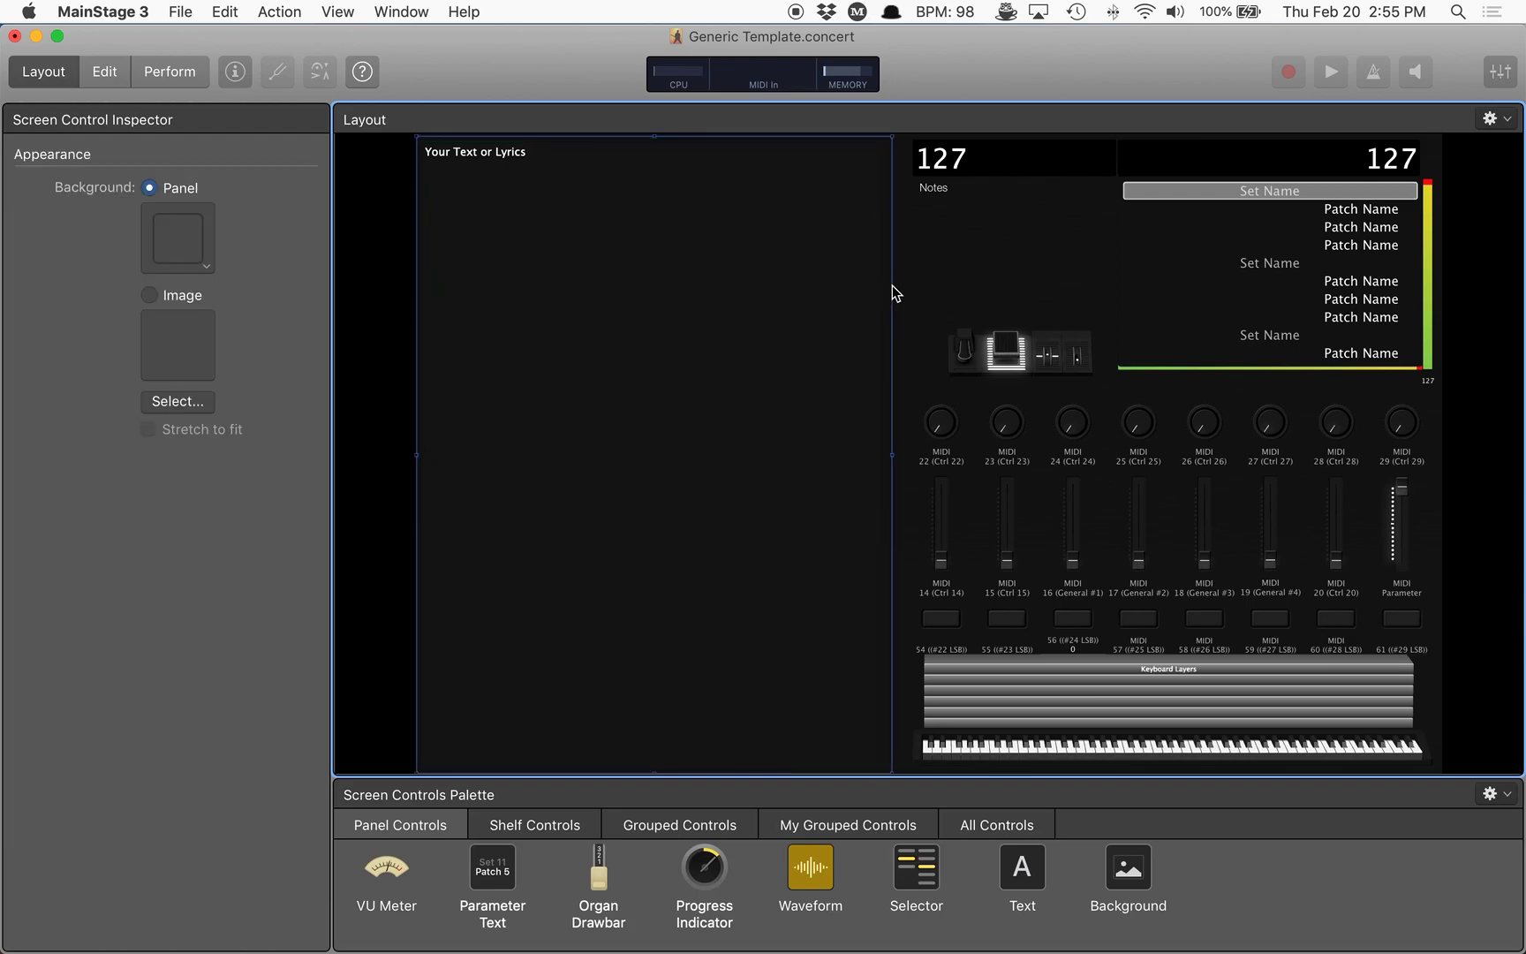
{"action": "left_click", "coordinate": [178, 263]}
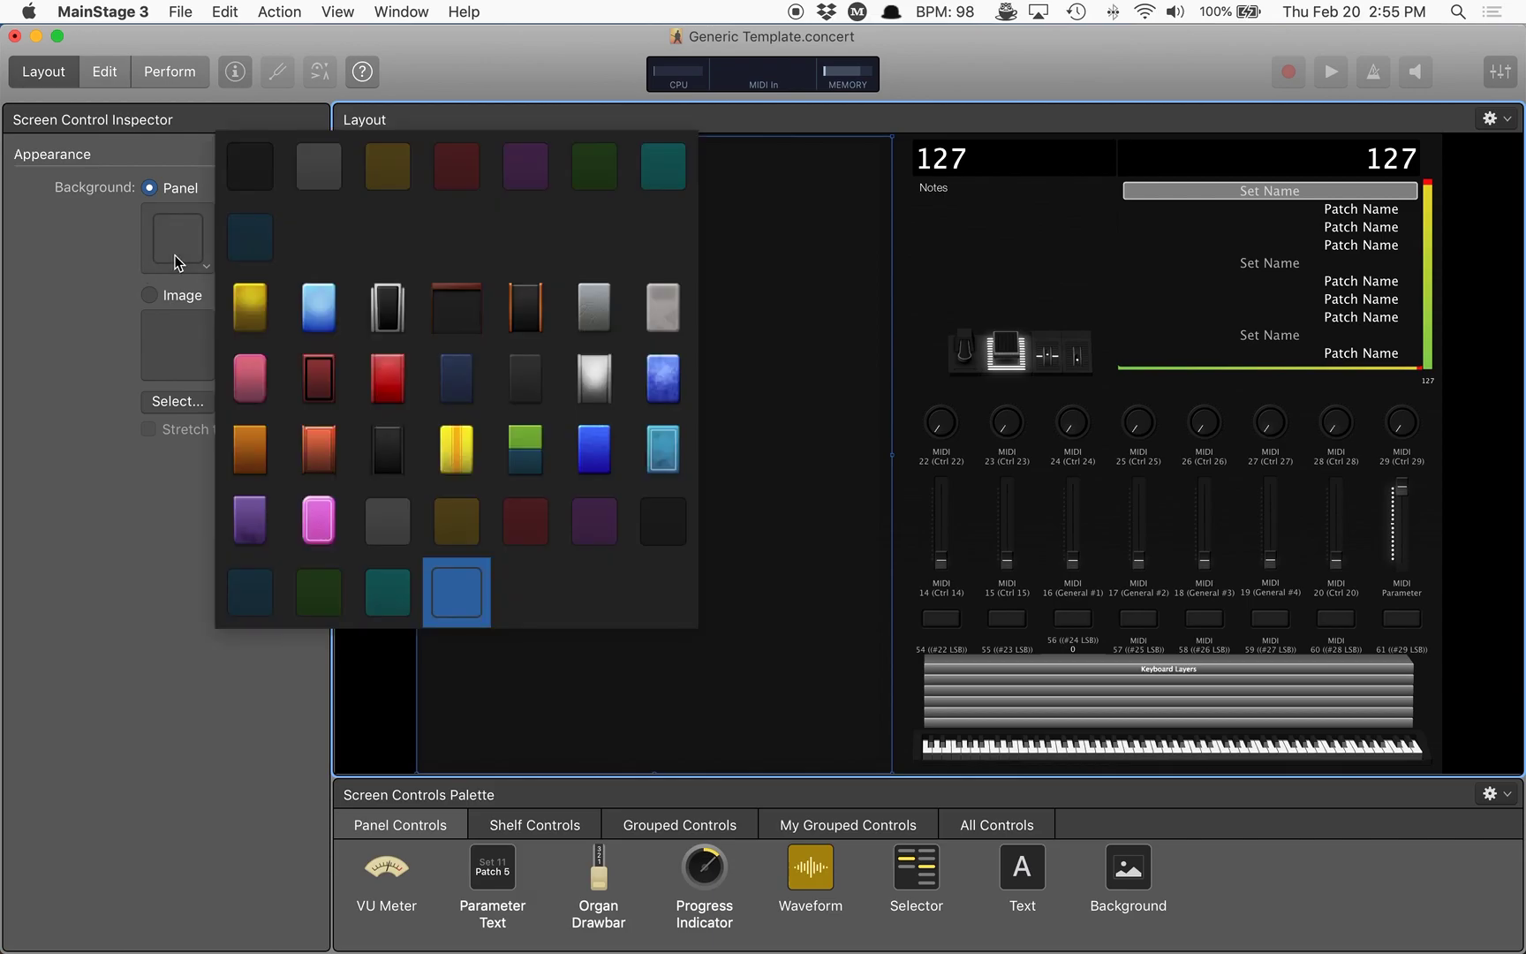
{"action": "left_click", "coordinate": [664, 309]}
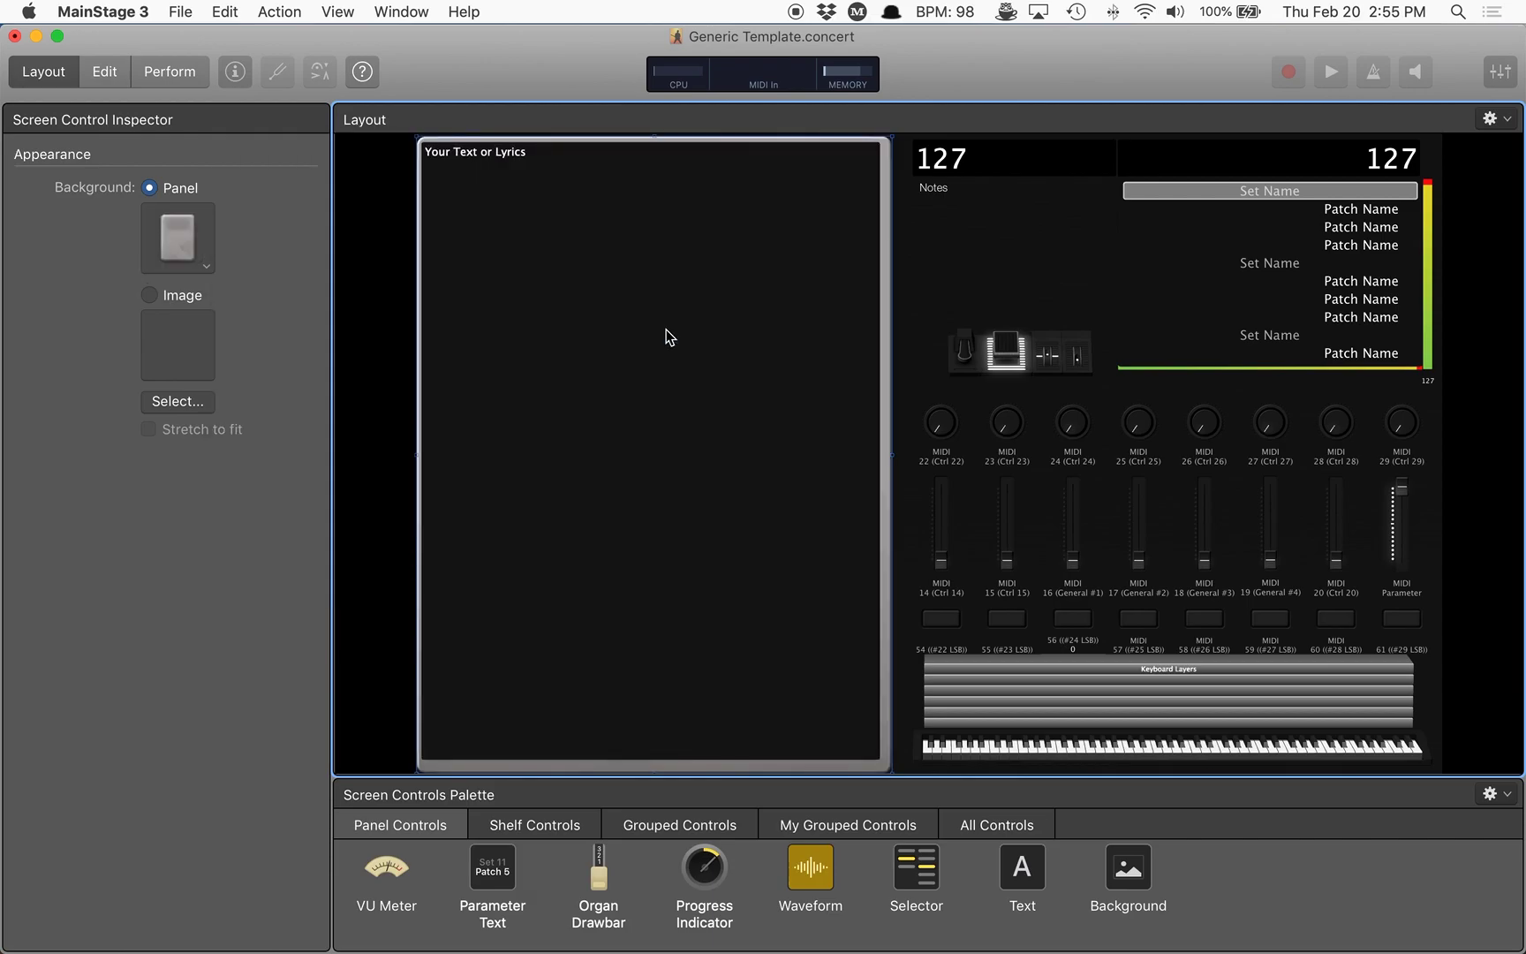
Step: Turn off the frame around the text control and delete its placeholder text
{"action": "left_click", "coordinate": [607, 470]}
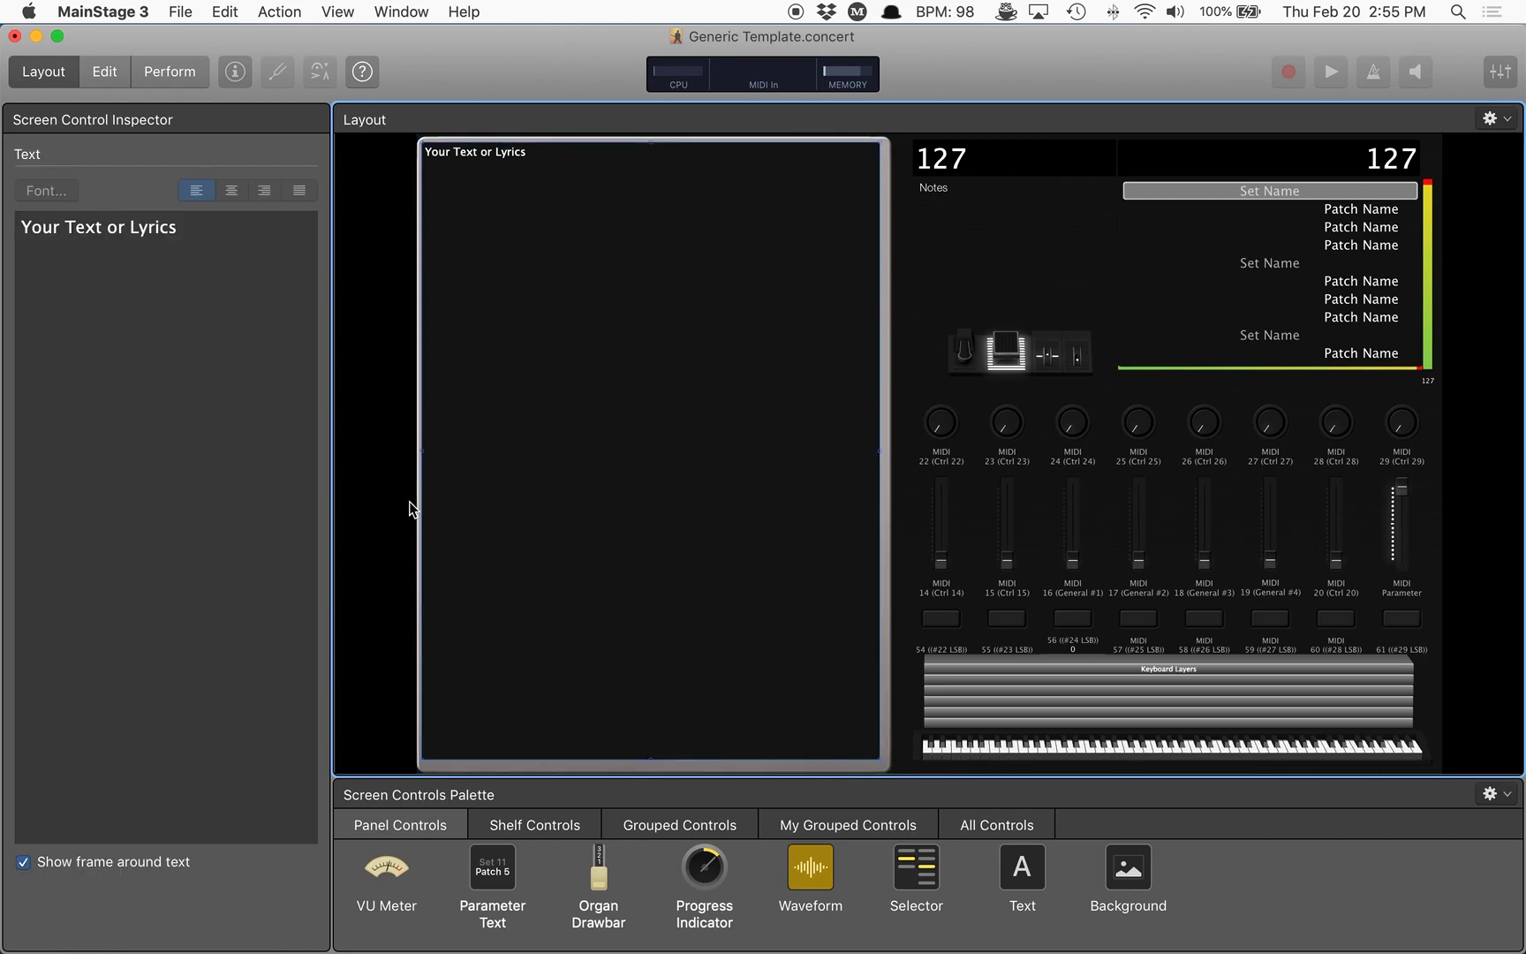
{"action": "left_click", "coordinate": [24, 863]}
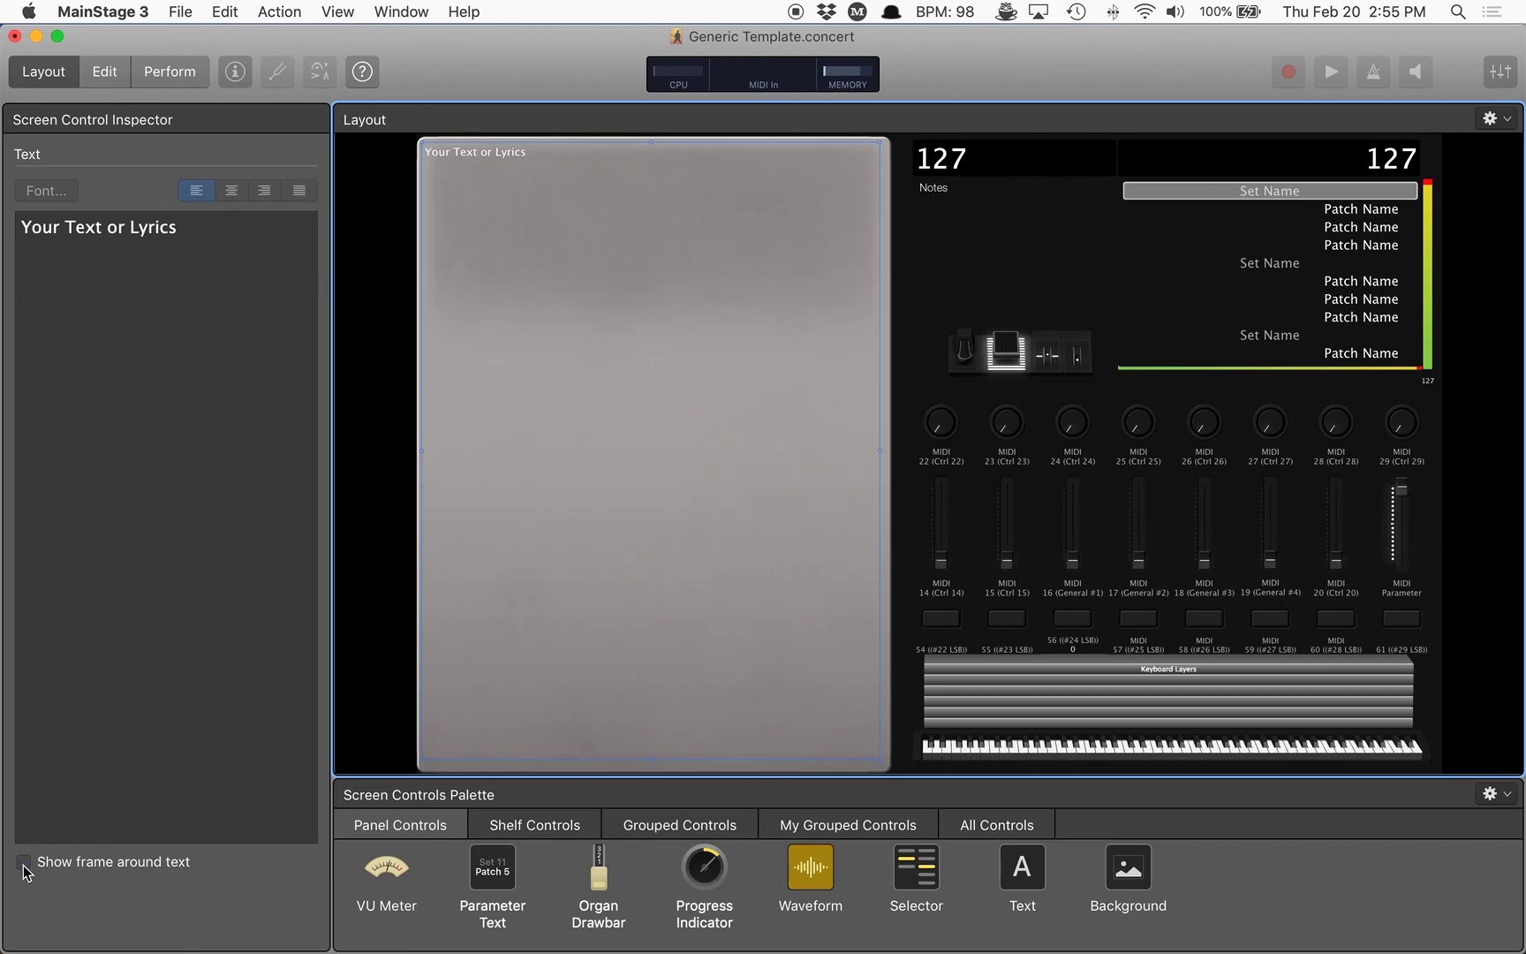
{"action": "left_click", "coordinate": [75, 353]}
{"action": "key", "text": "cmd+a"}
{"action": "key", "text": "BackSpace"}
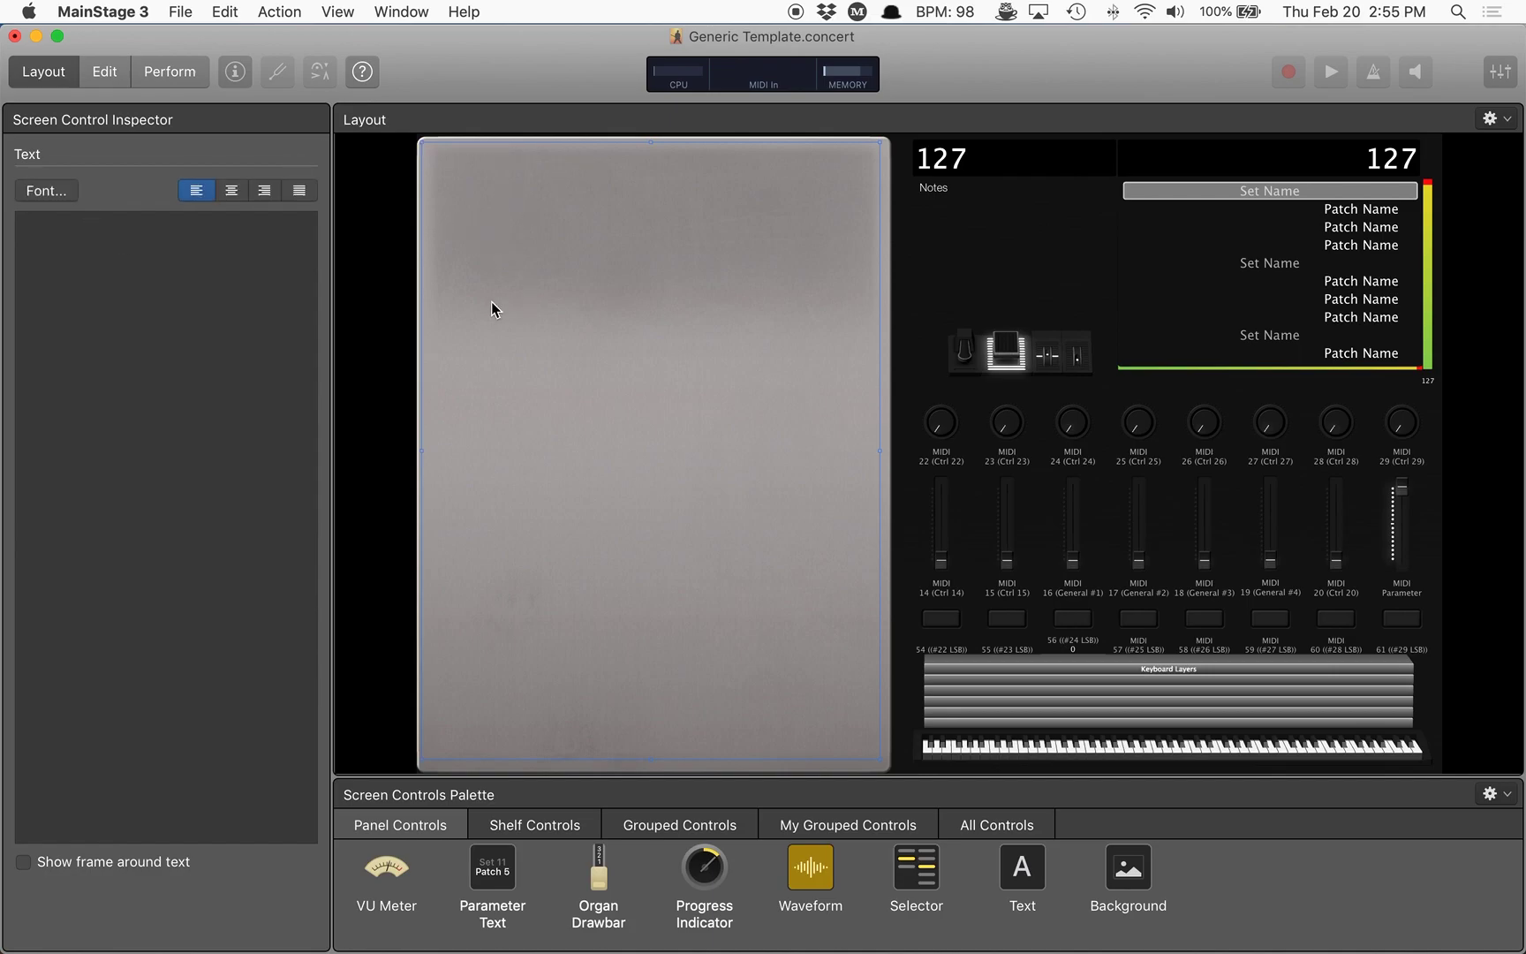
Step: In Edit mode, enter "Happiness is a wonderful MainStage template" in the text control for the Song 1 set
{"action": "left_click", "coordinate": [104, 73]}
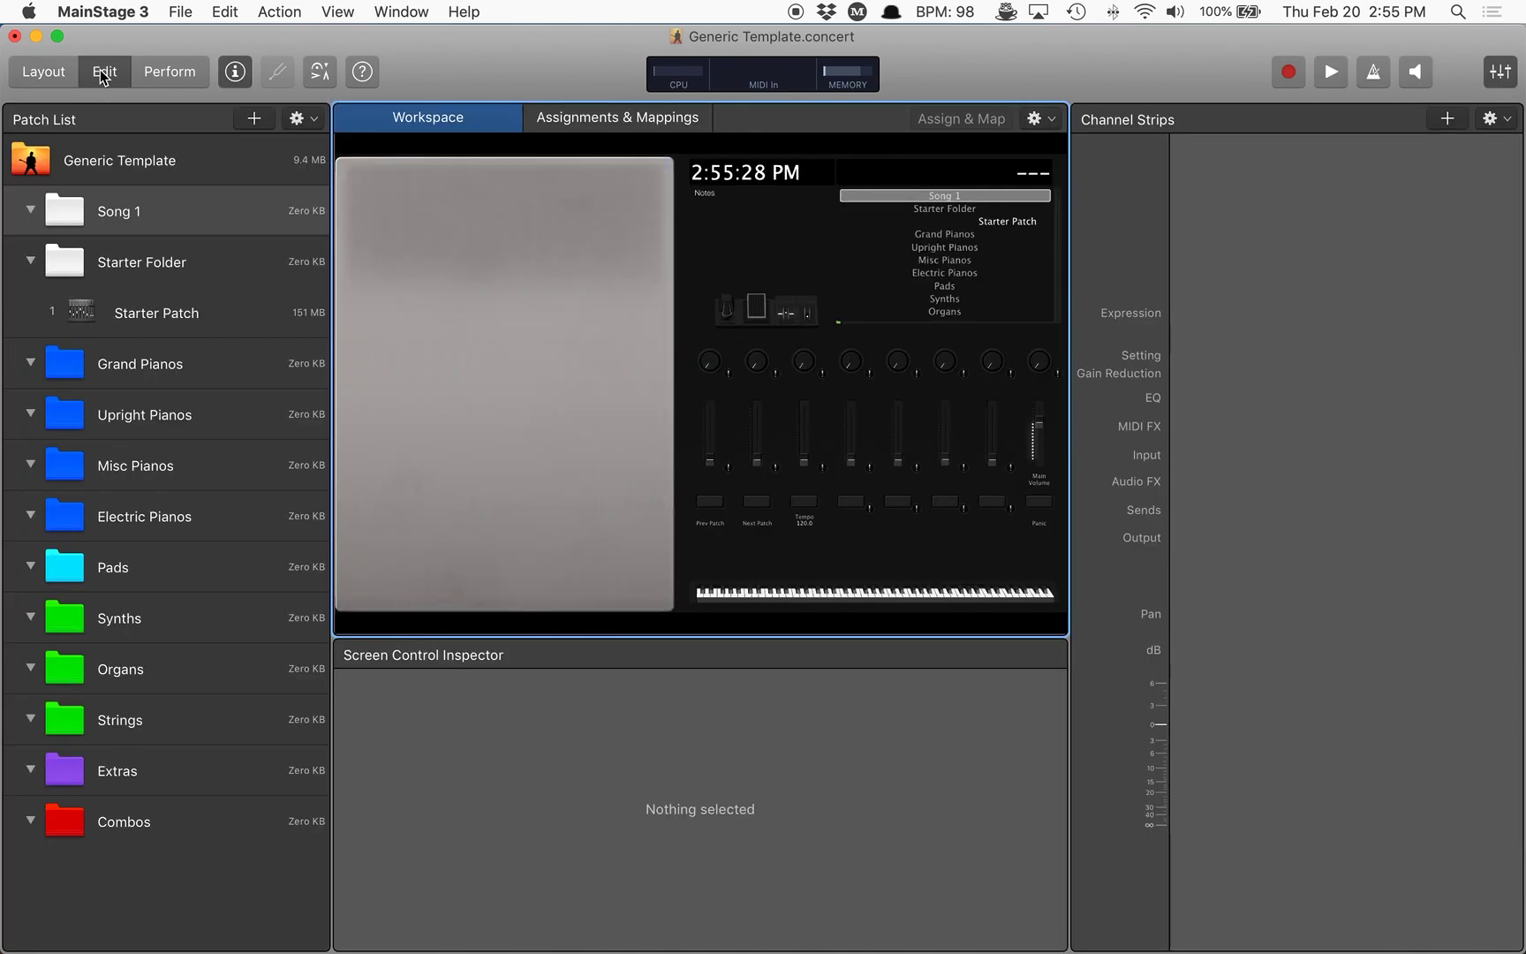
{"action": "left_click", "coordinate": [69, 229]}
{"action": "left_click", "coordinate": [510, 239]}
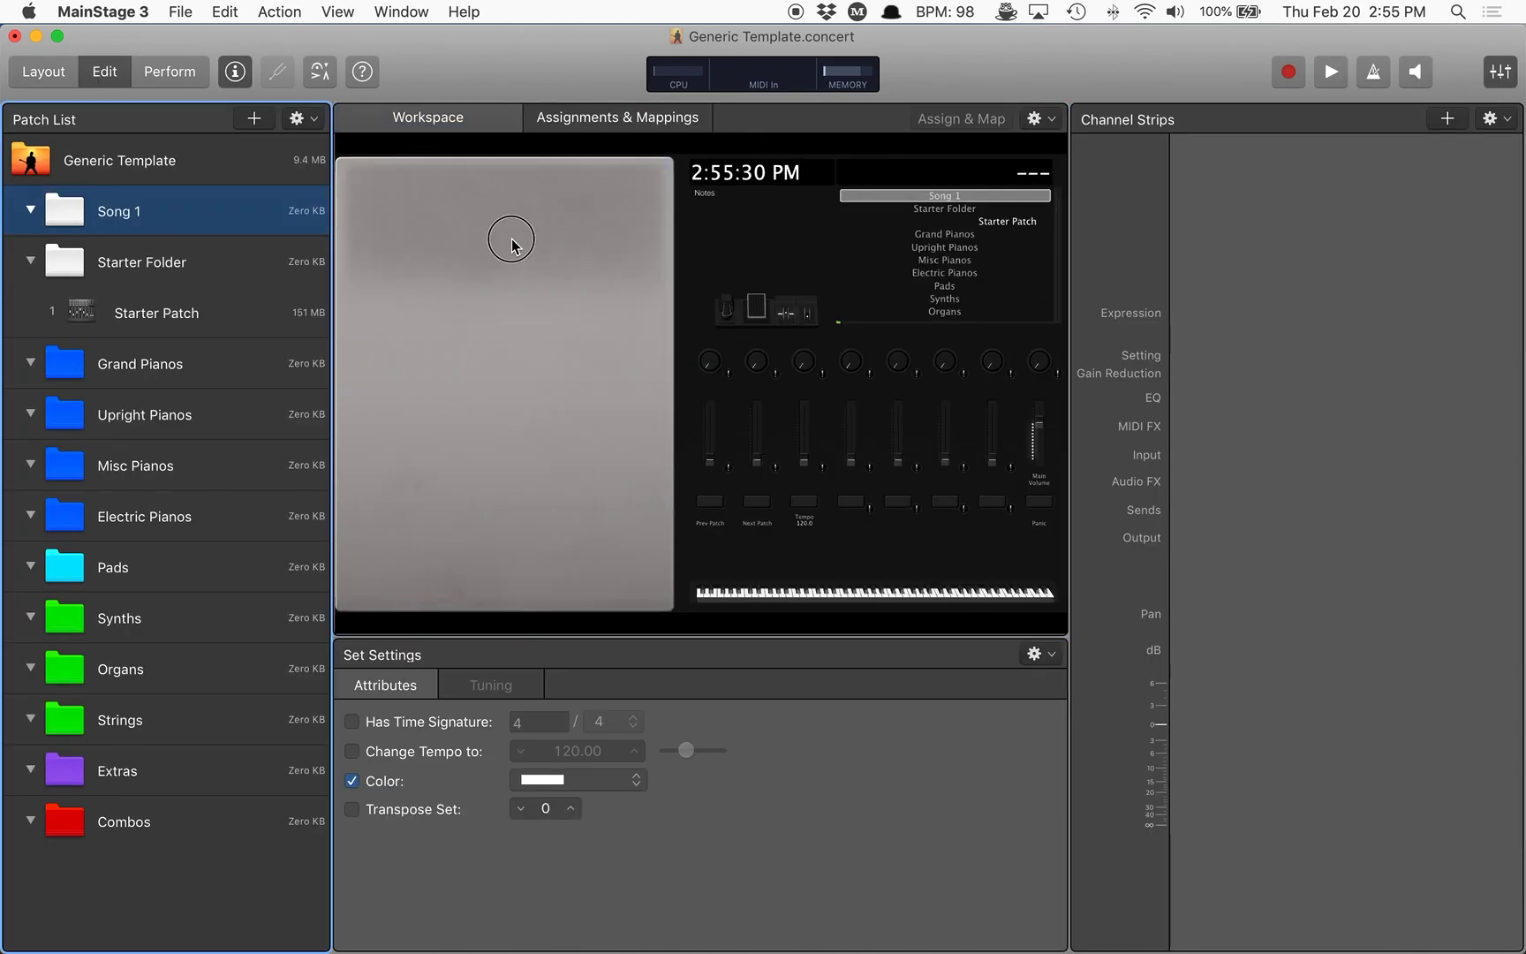
{"action": "left_click", "coordinate": [466, 799]}
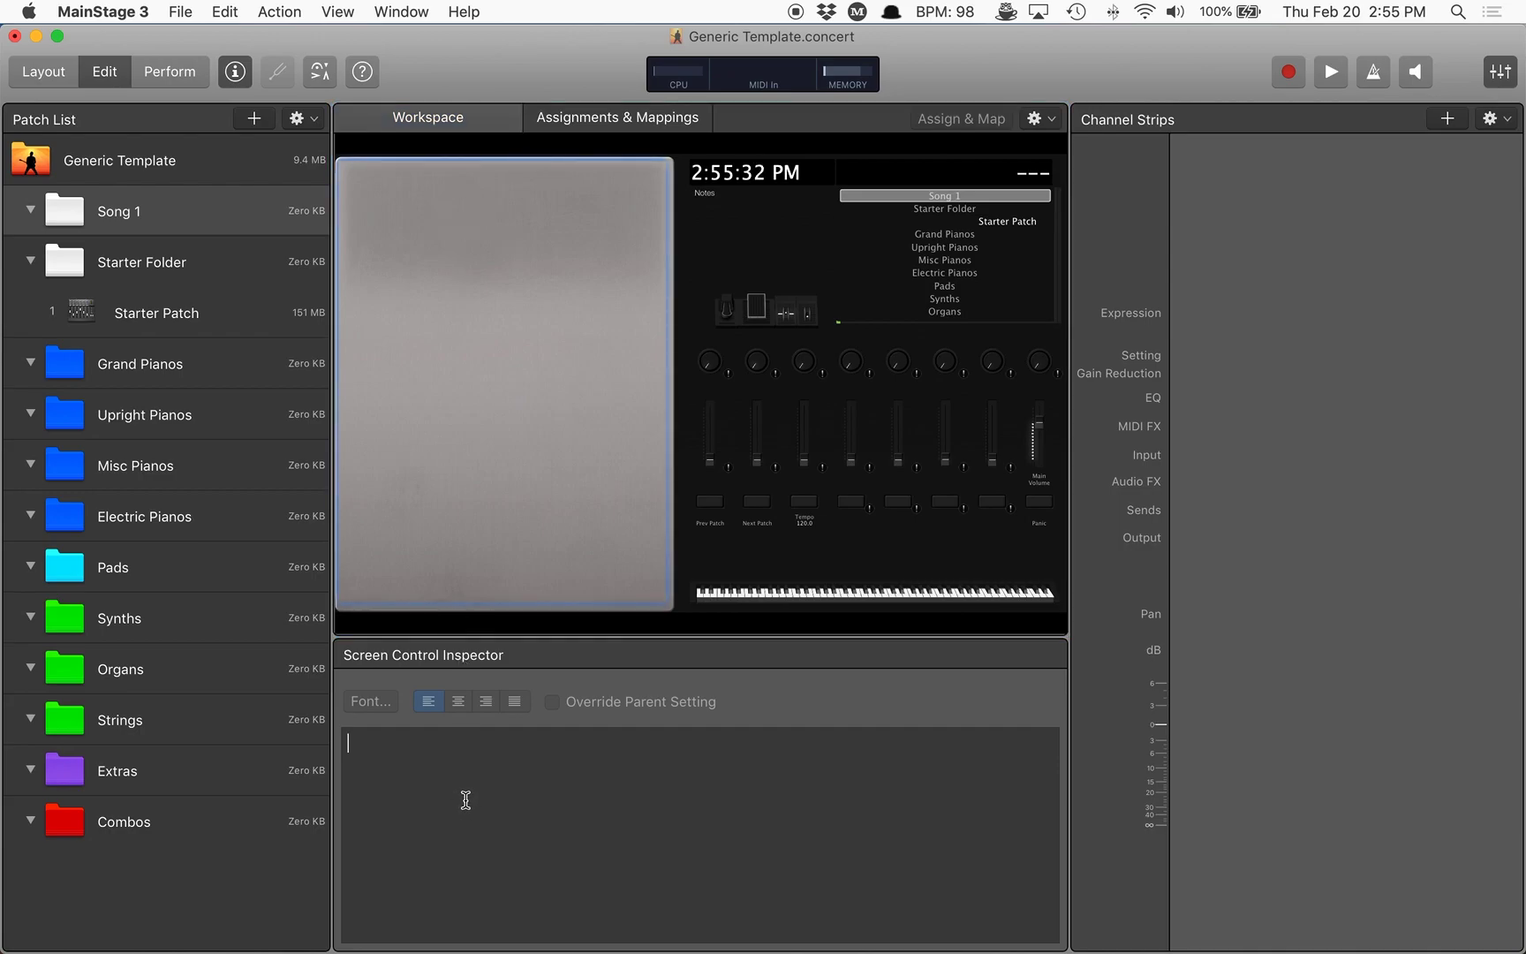
{"action": "type", "text": "Hap"}
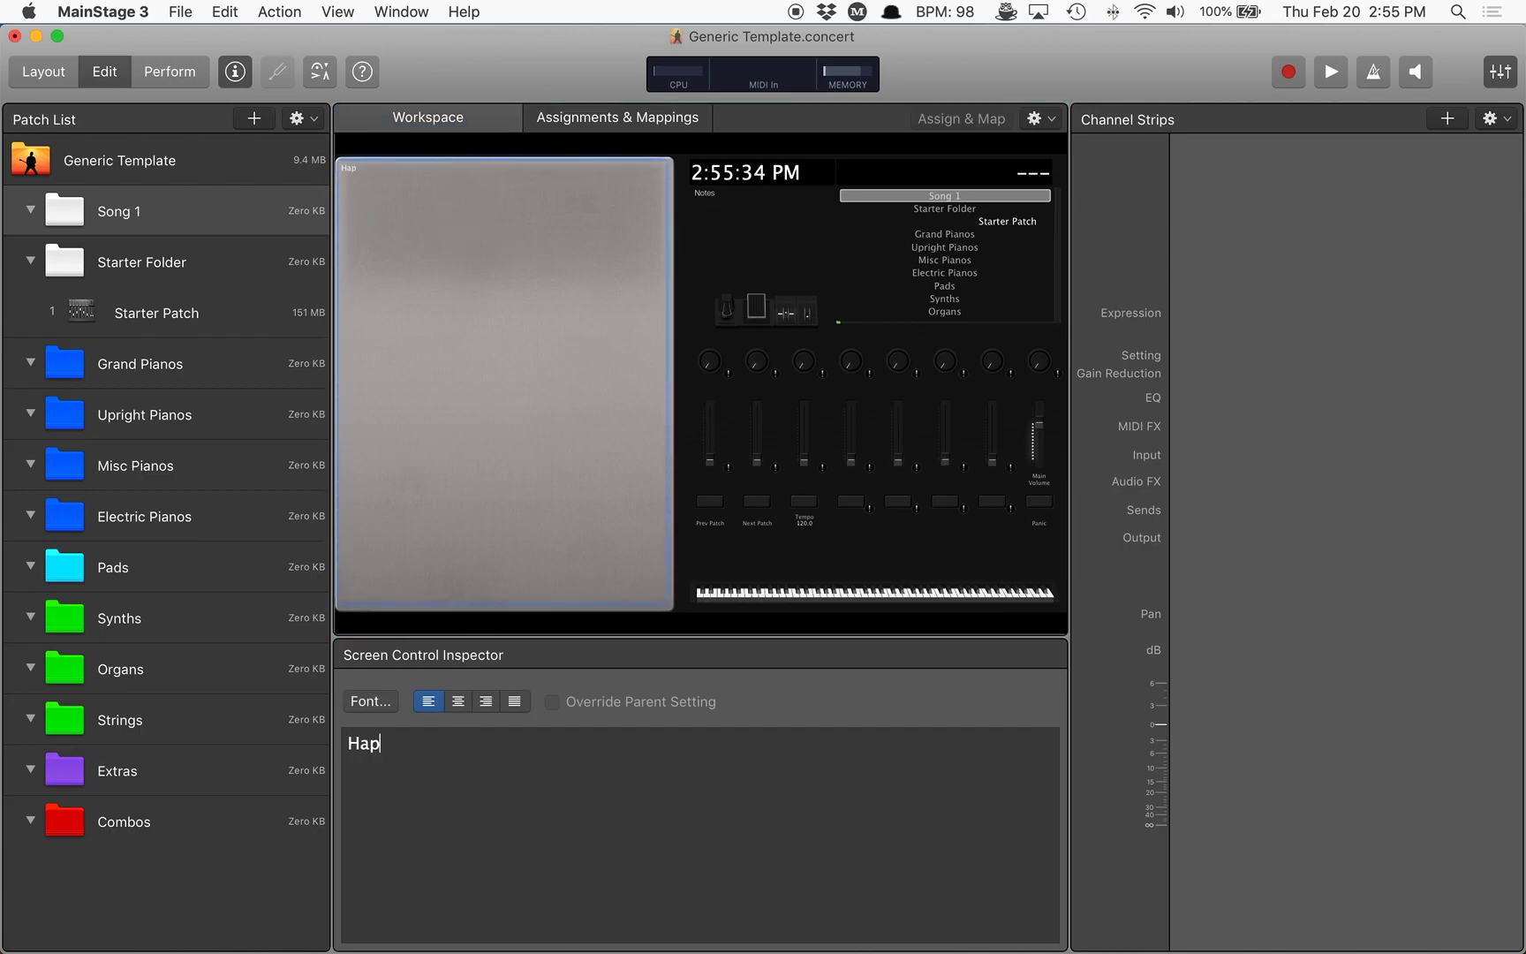
{"action": "type", "text": "piness is a wo"}
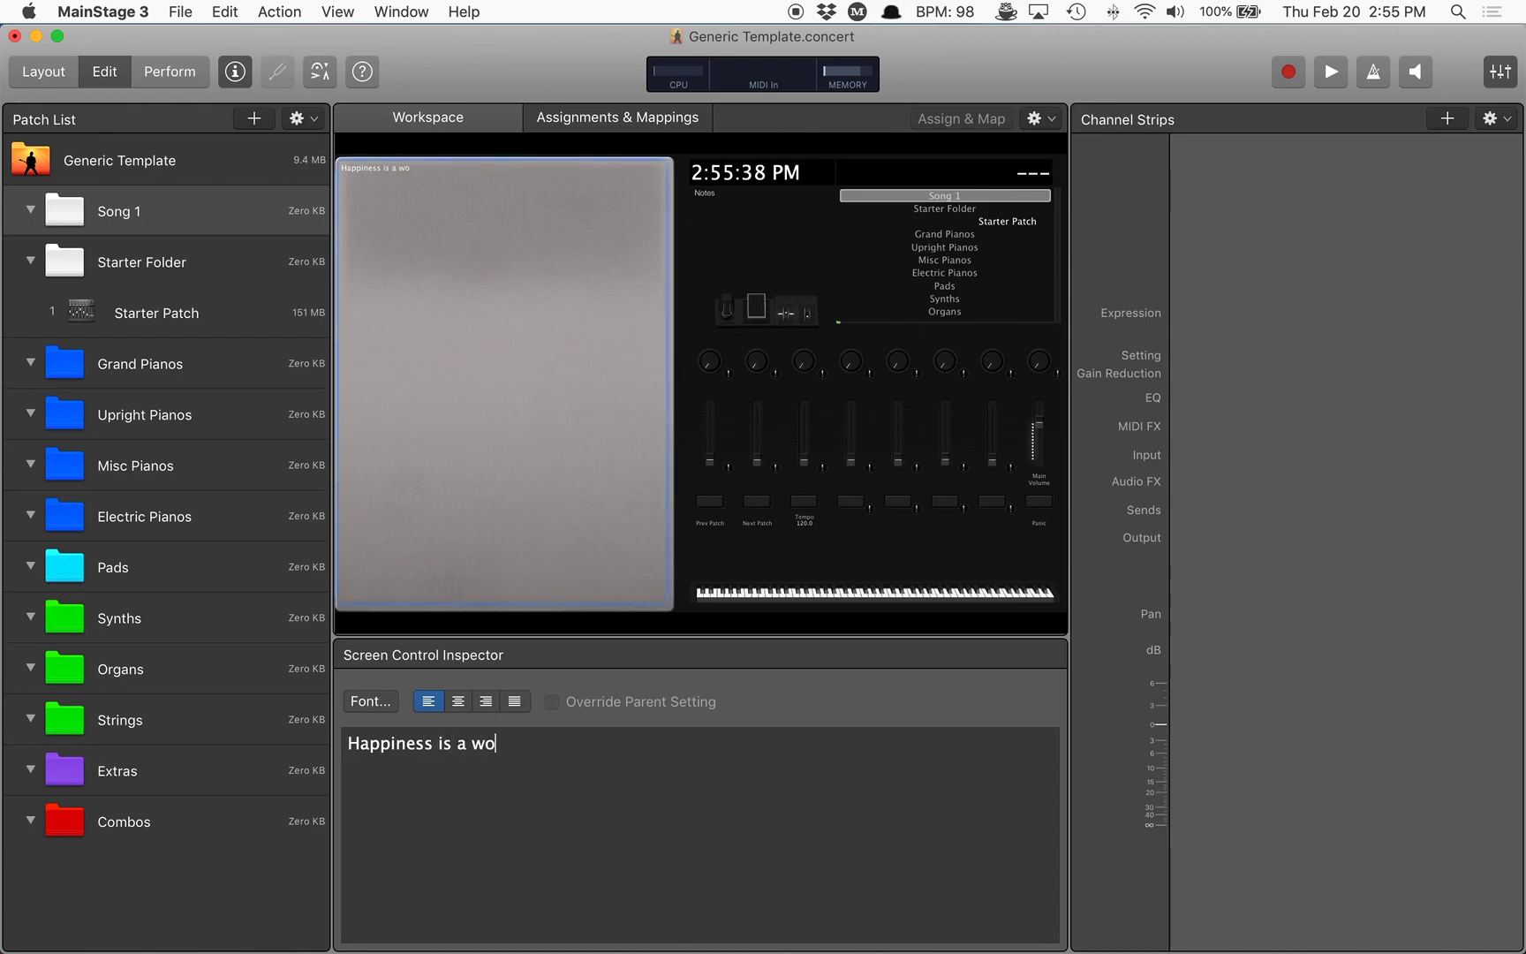
{"action": "type", "text": "nderful MainStage template"}
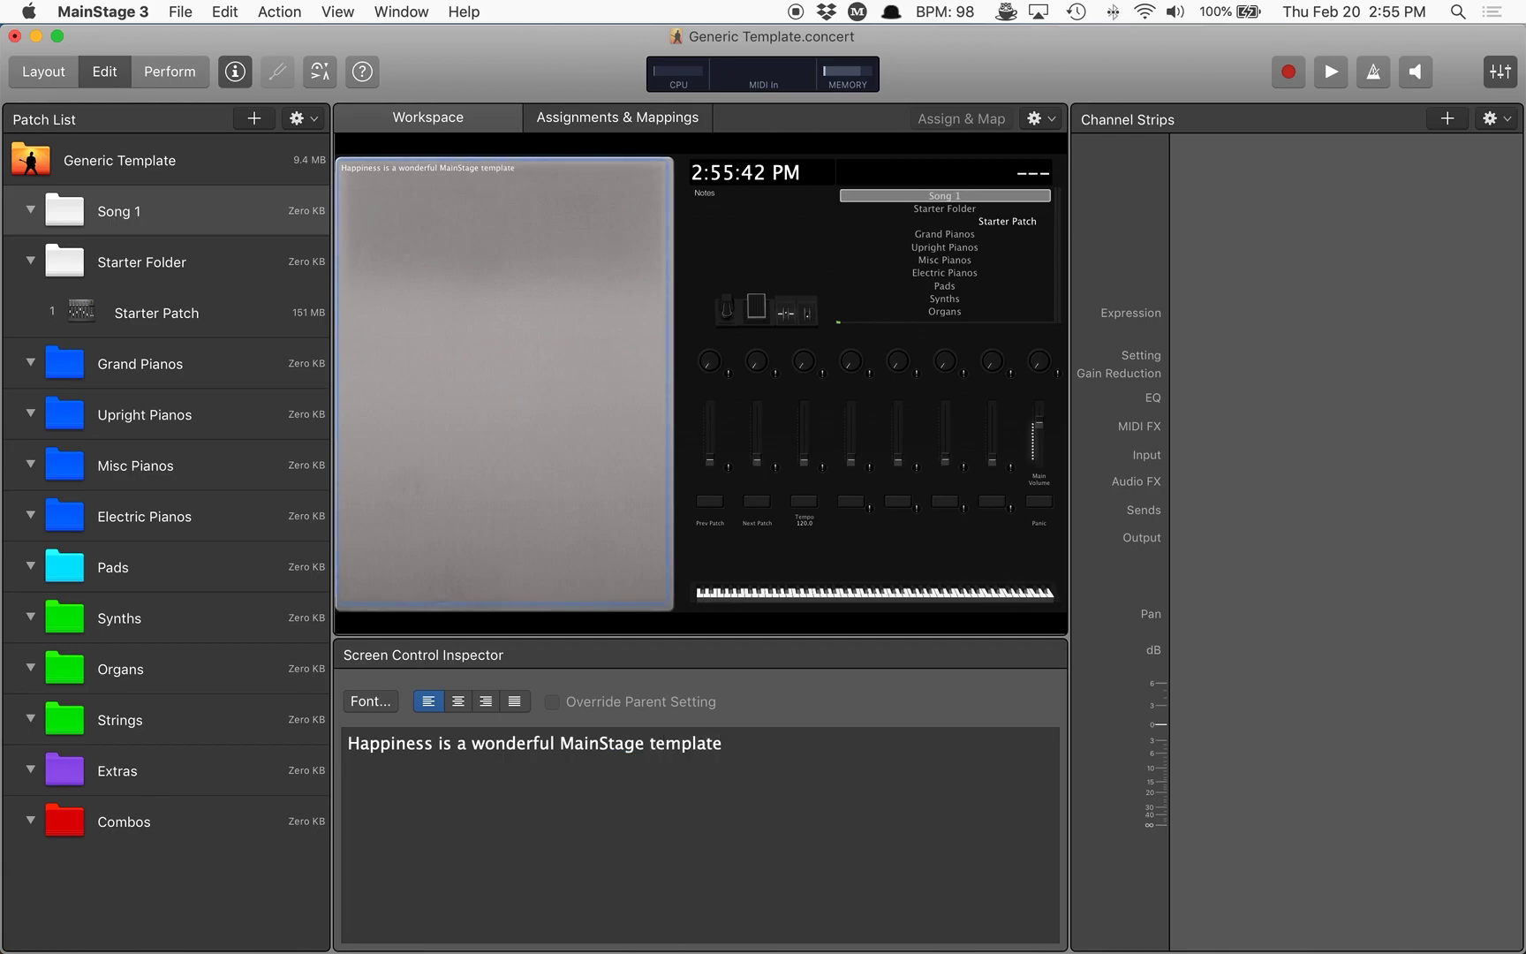
Step: Set the color of the whole Song 1 text to black
{"action": "triple_click", "coordinate": [463, 759]}
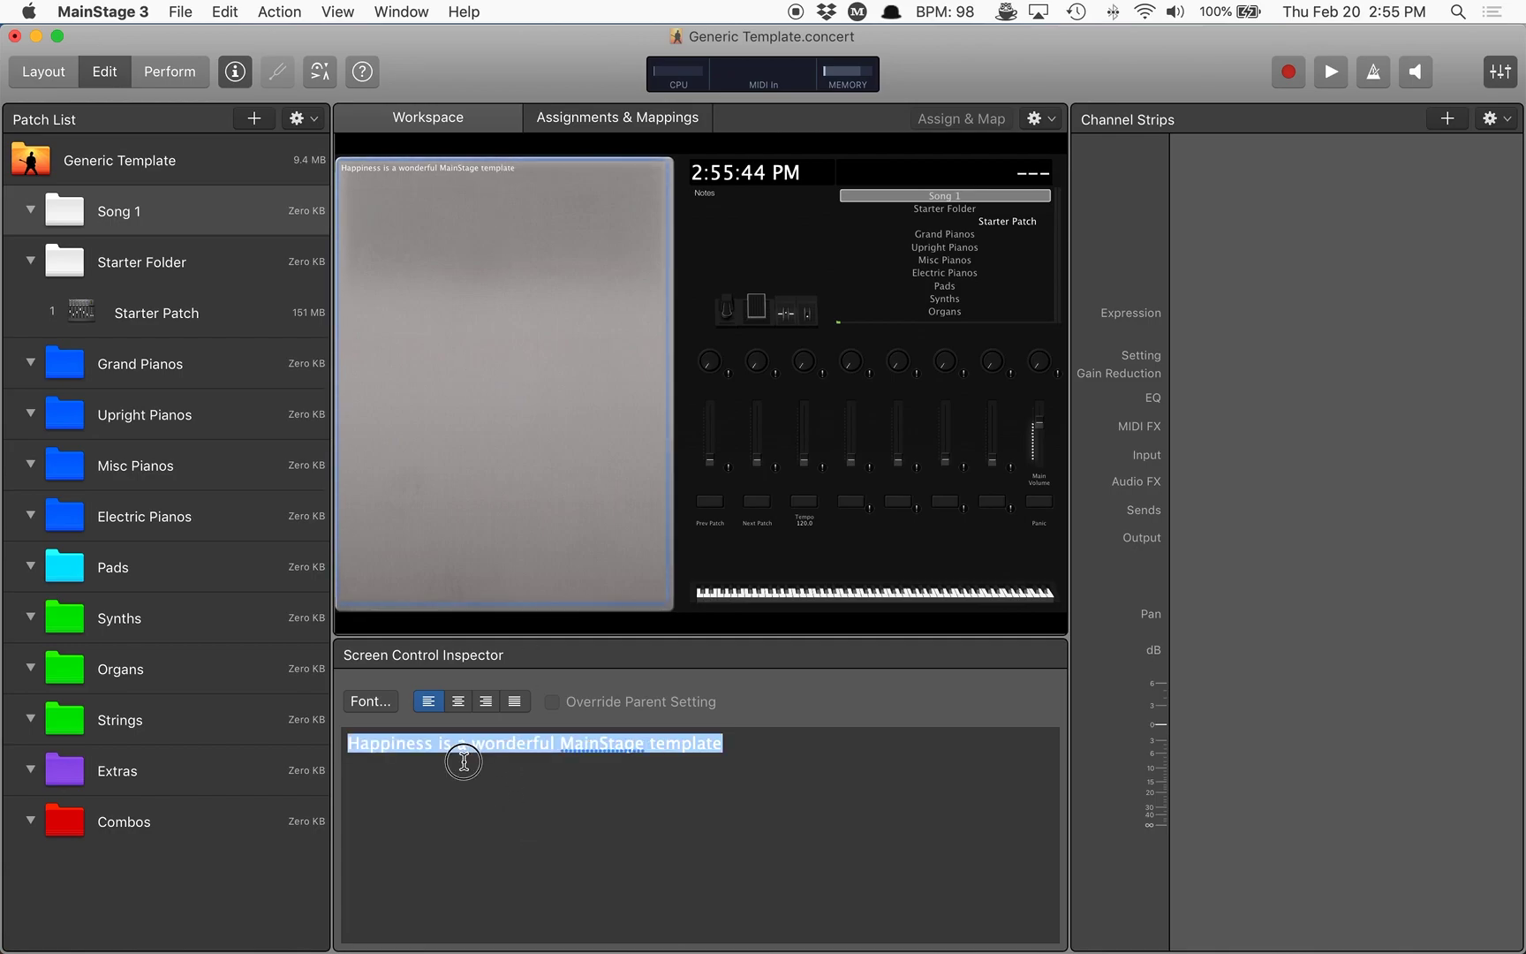
{"action": "left_click", "coordinate": [371, 703]}
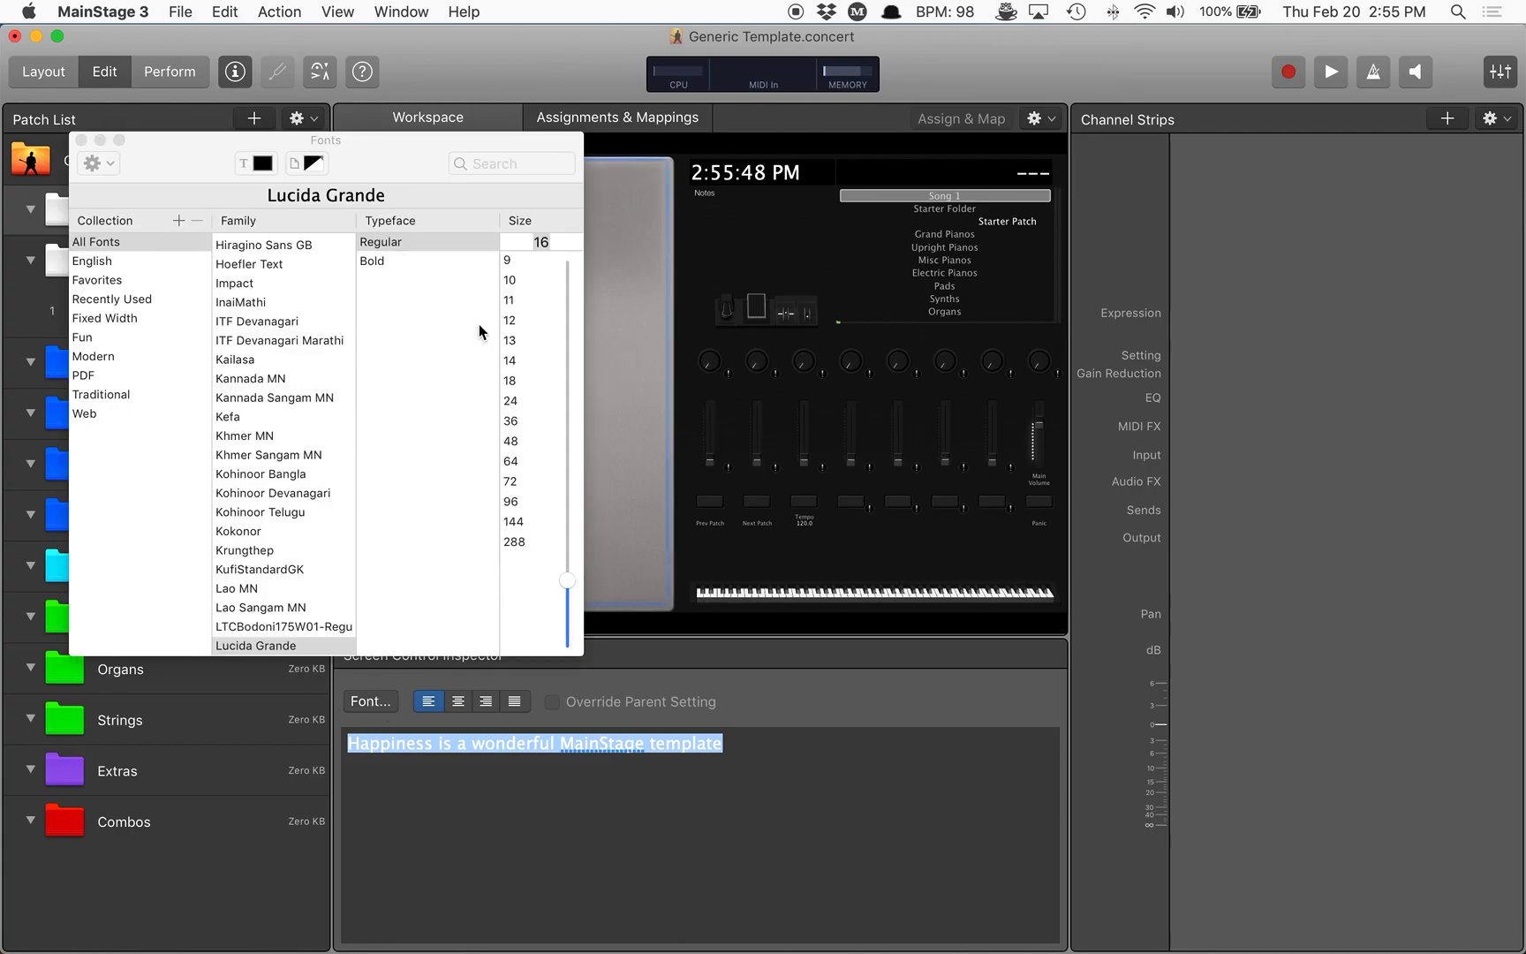
{"action": "left_click", "coordinate": [262, 163]}
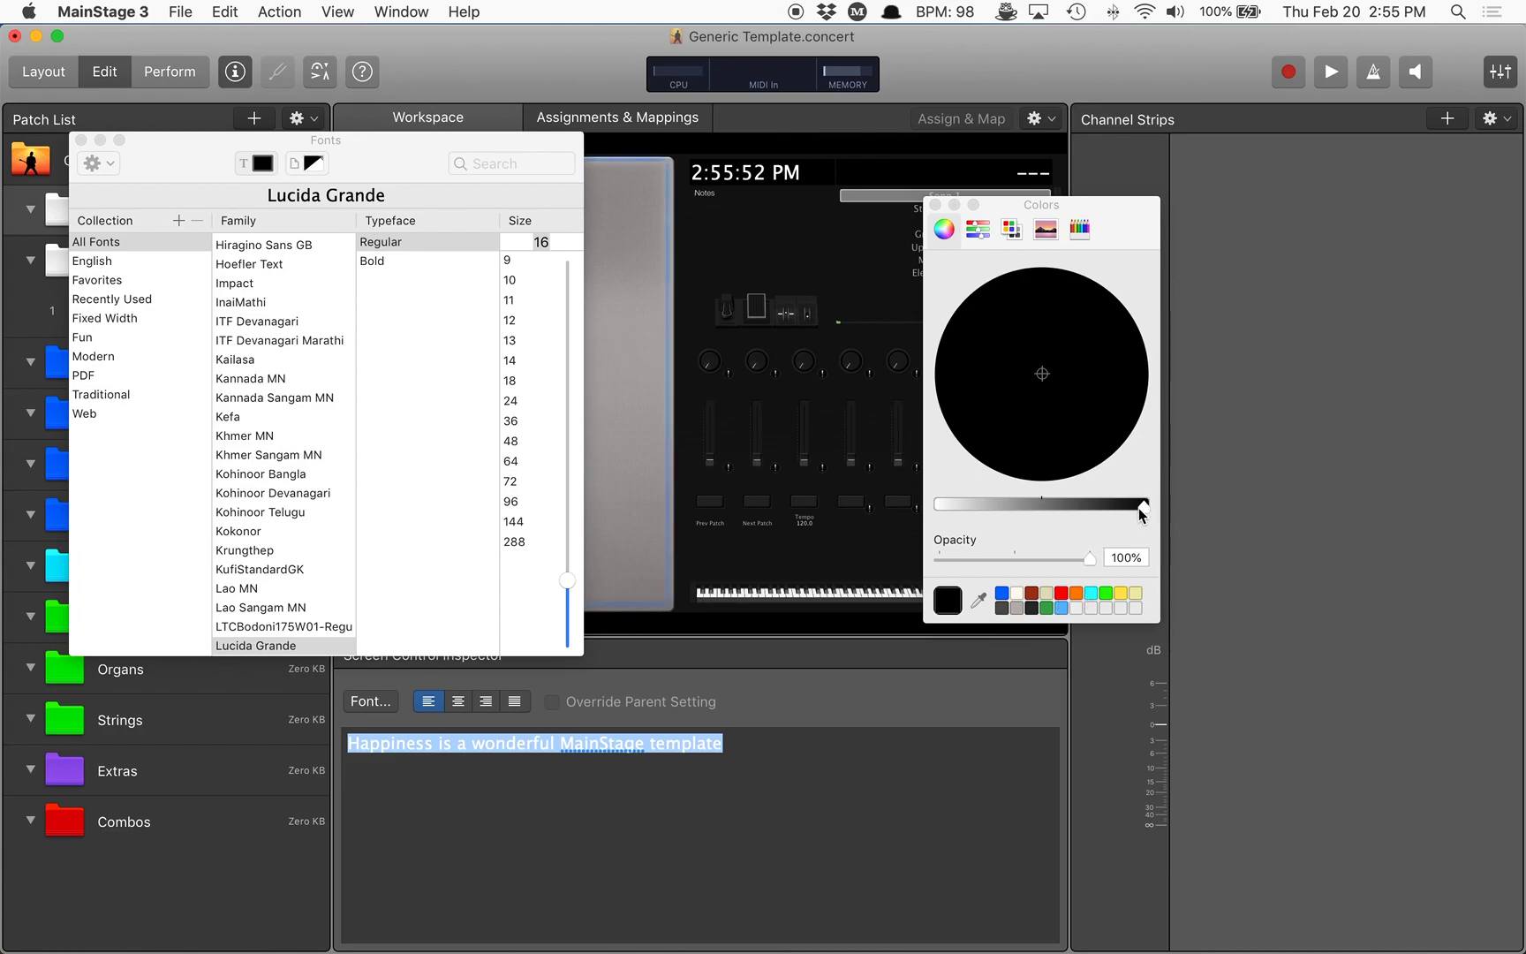
{"action": "left_click_drag", "start_coordinate": [1095, 505], "coordinate": [1152, 507]}
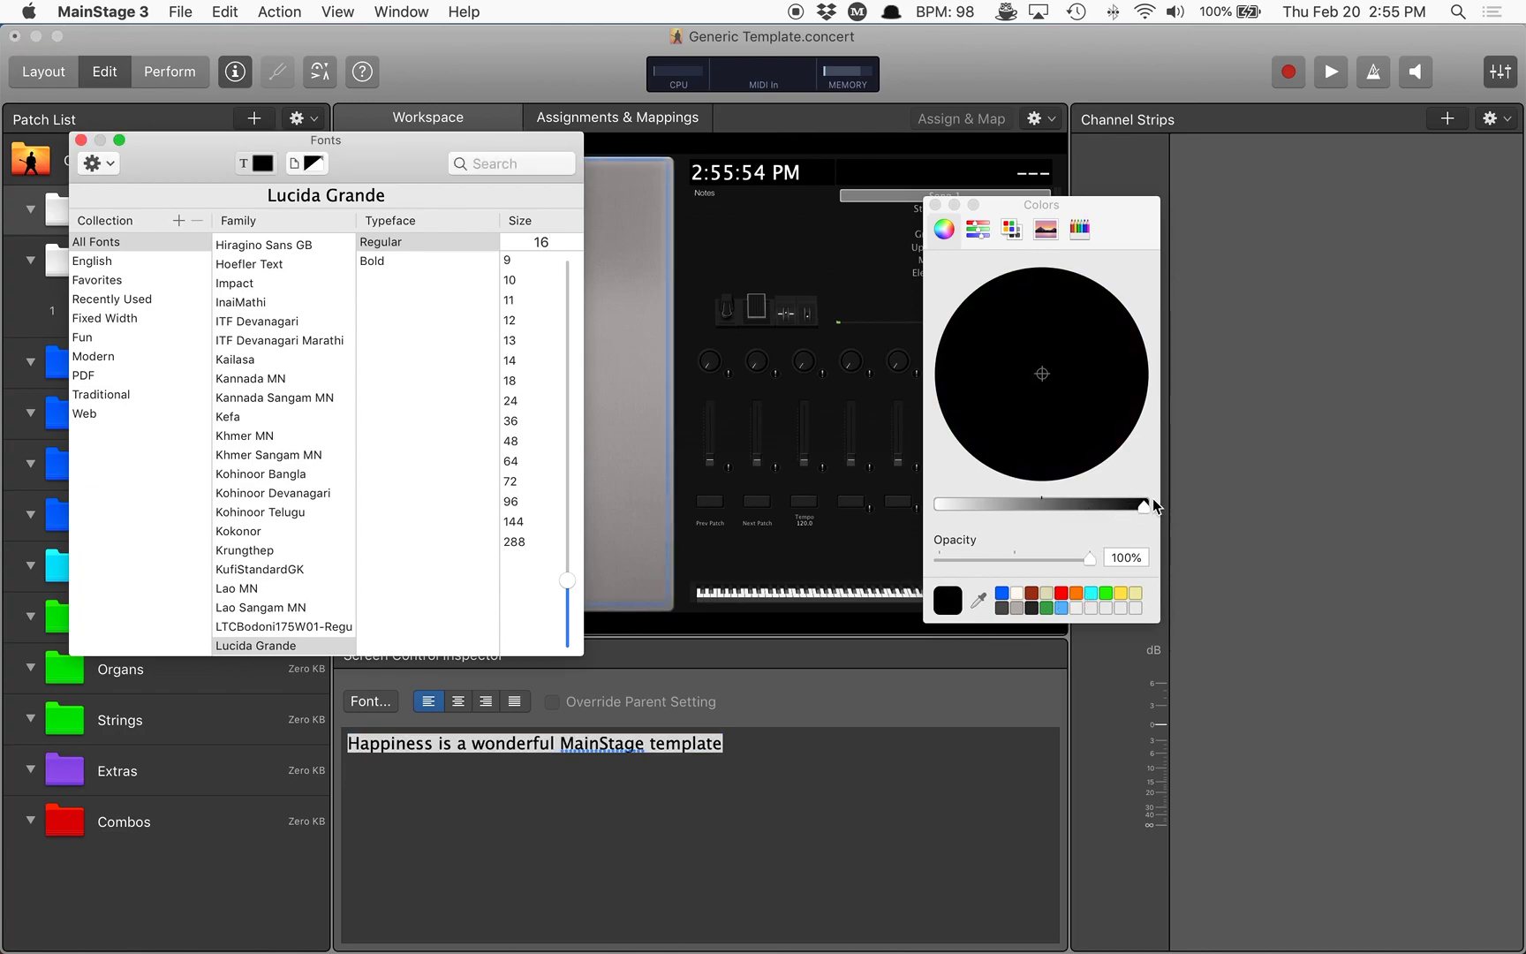
Step: Set the Song 1 text size to 24 and close the font and color windows
{"action": "left_click_drag", "start_coordinate": [169, 172], "coordinate": [326, 777]}
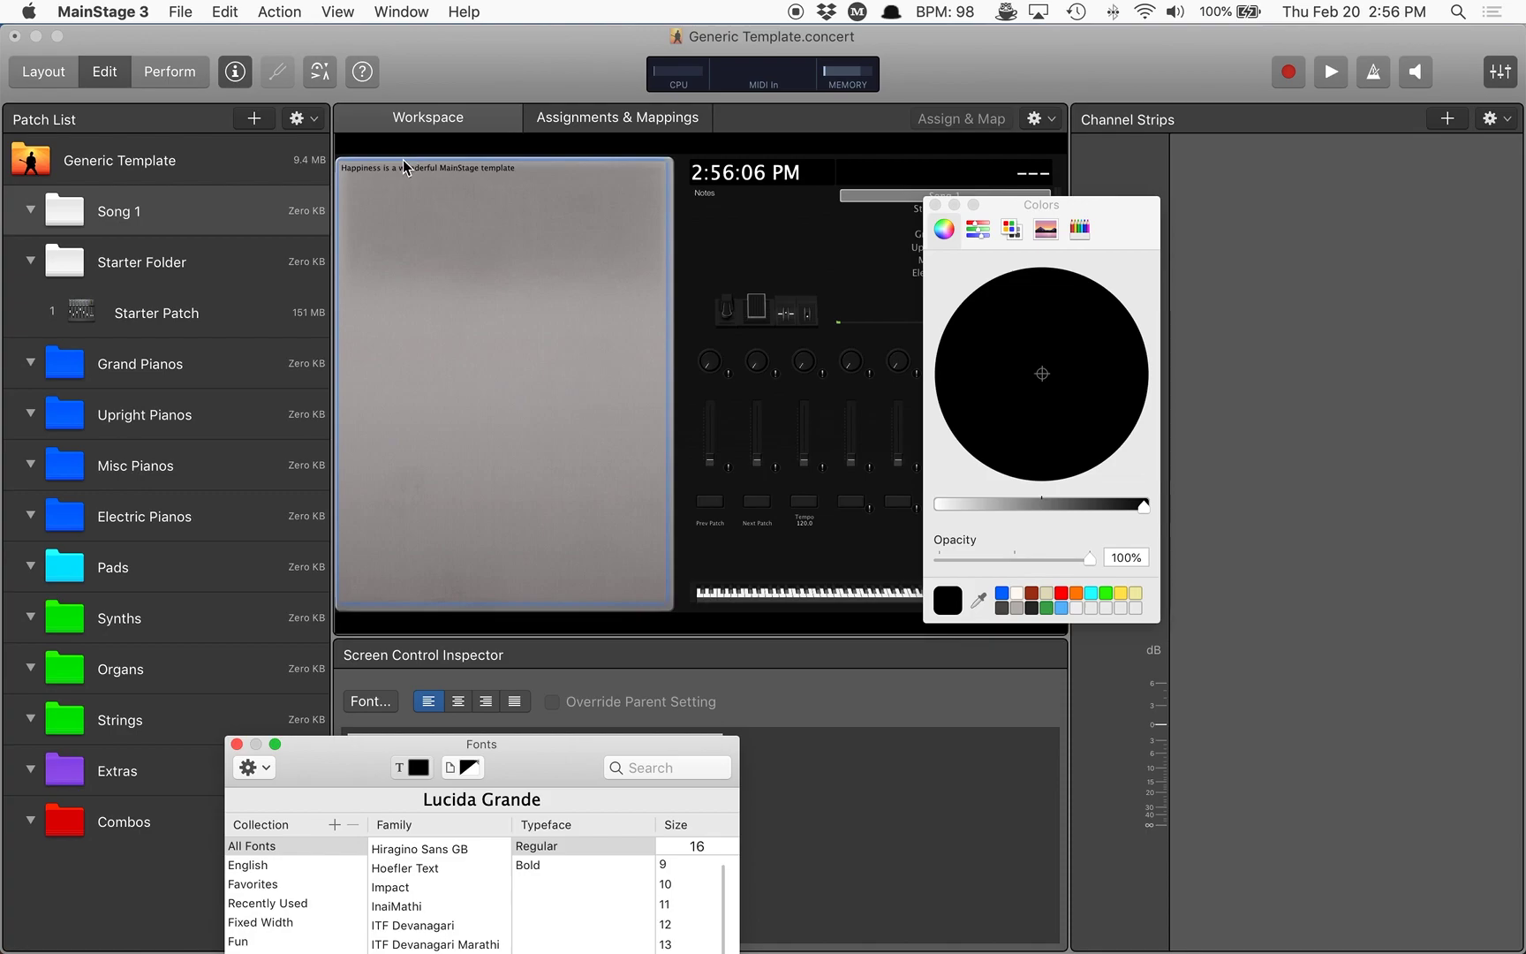
{"action": "left_click_drag", "start_coordinate": [357, 757], "coordinate": [202, 378]}
{"action": "left_click", "coordinate": [512, 626]}
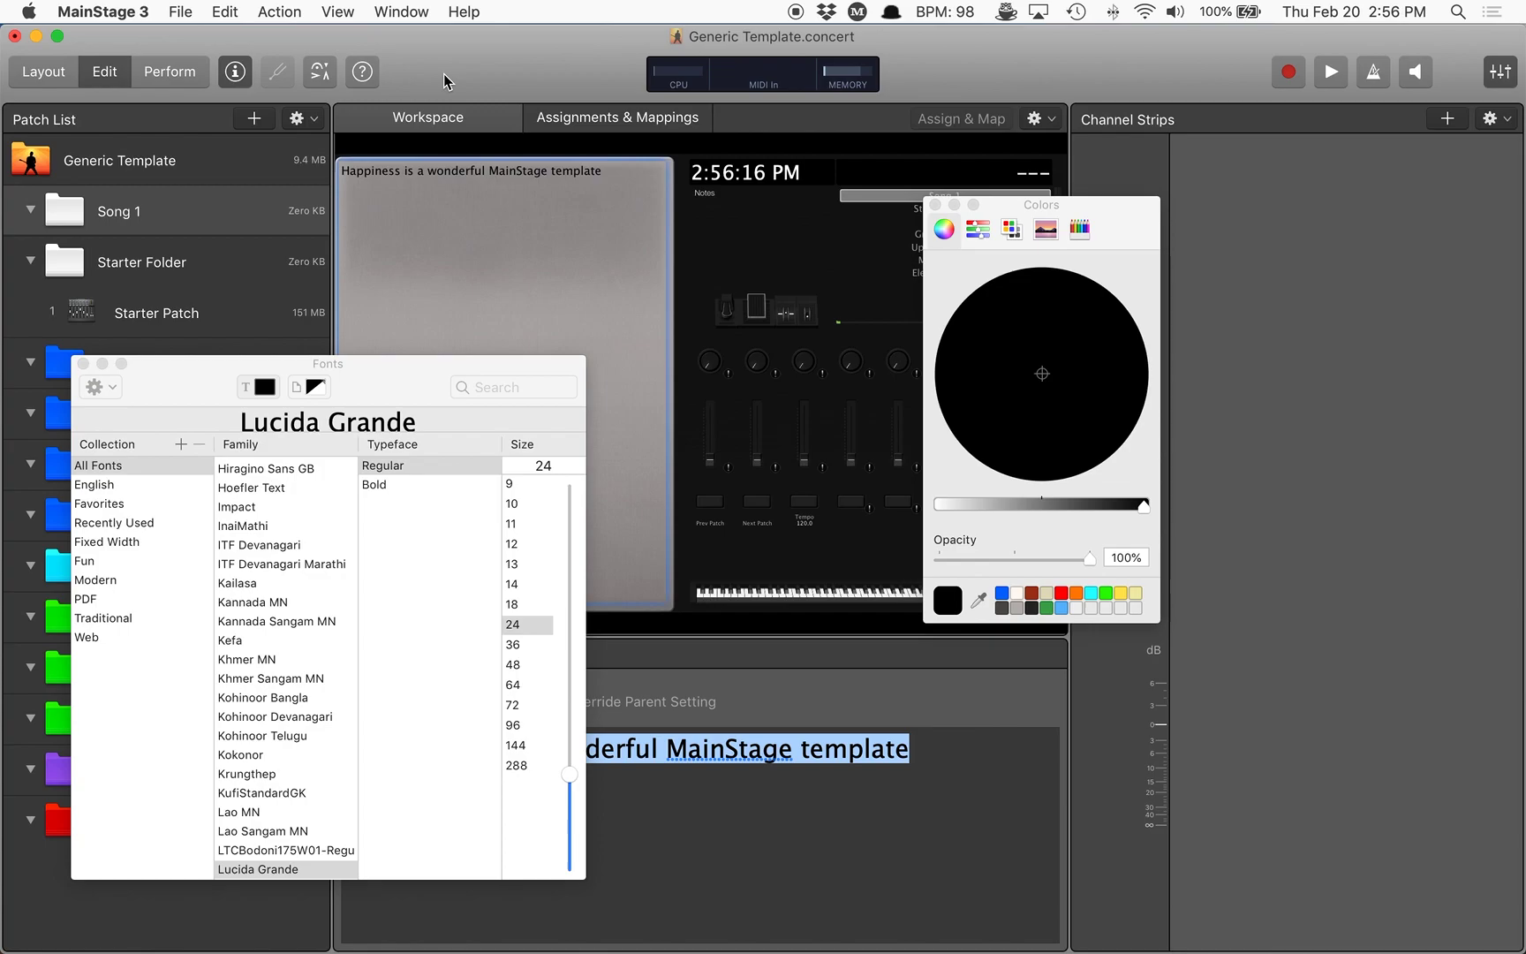
{"action": "left_click", "coordinate": [83, 363]}
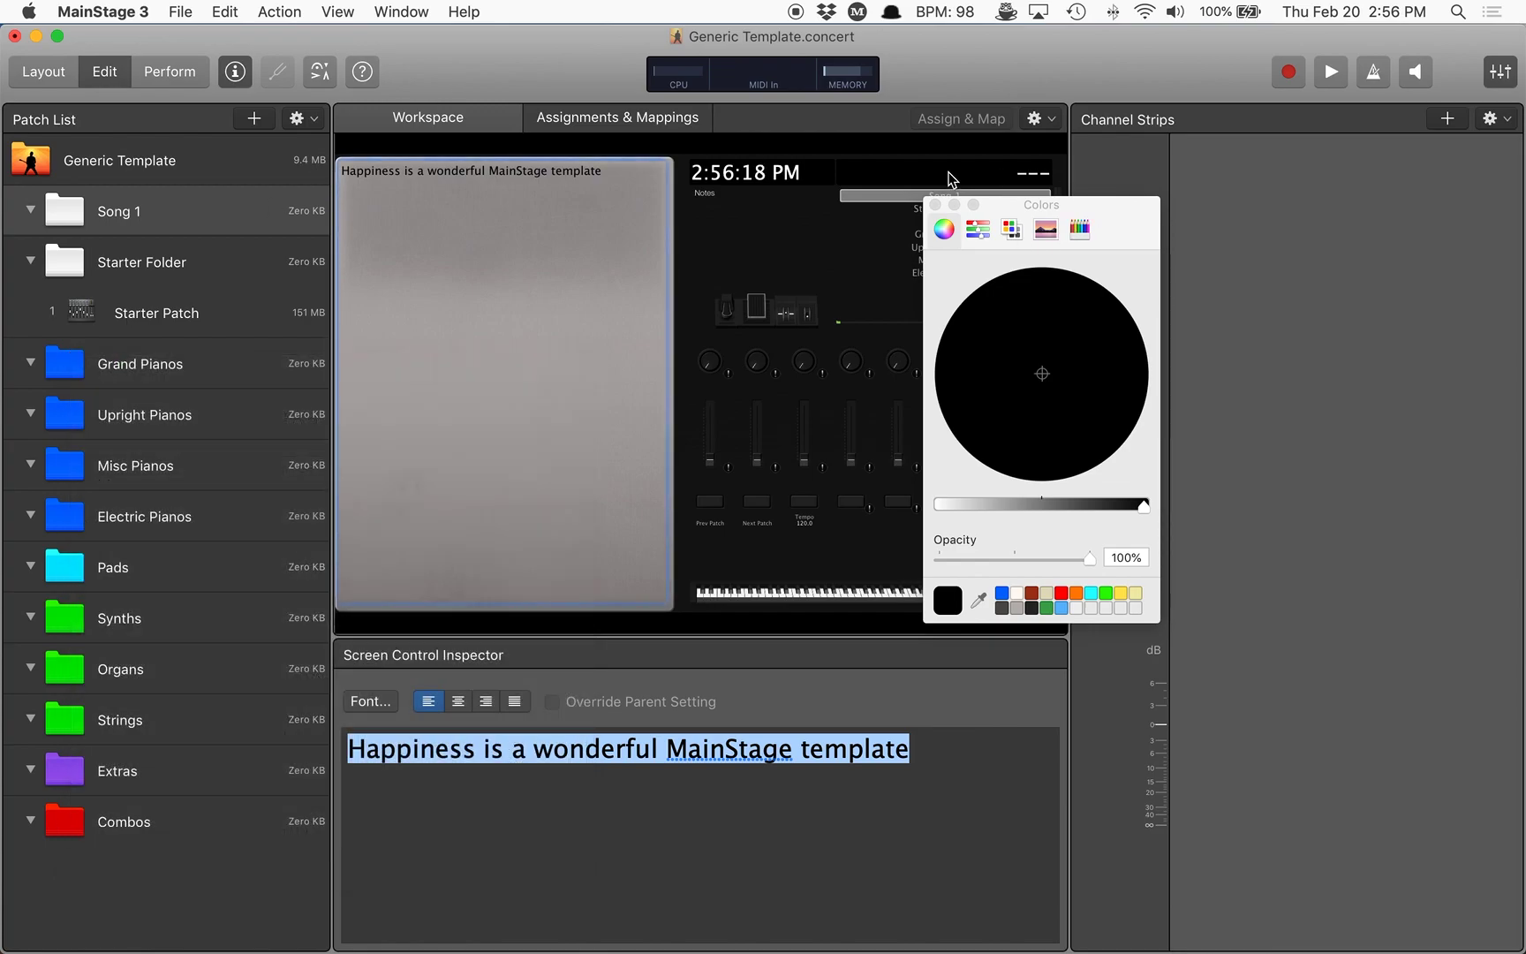
{"action": "left_click", "coordinate": [935, 204]}
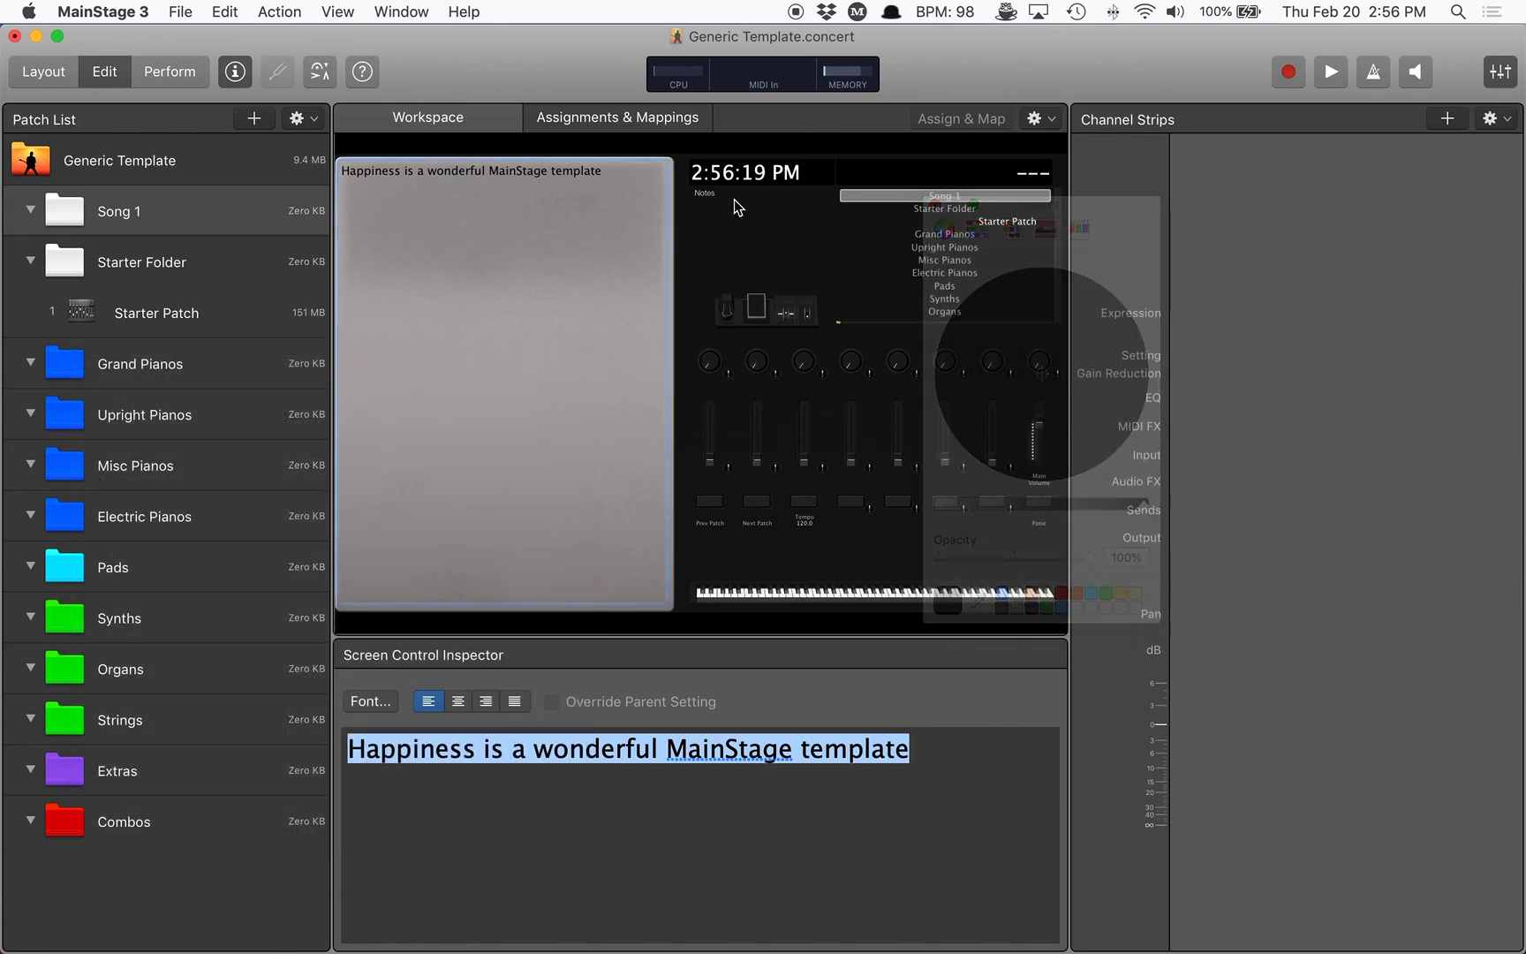
Step: Move Starter Patch from Starter Folder into the Song 1 set
{"action": "left_click", "coordinate": [124, 313]}
{"action": "left_click_drag", "start_coordinate": [128, 313], "coordinate": [129, 222]}
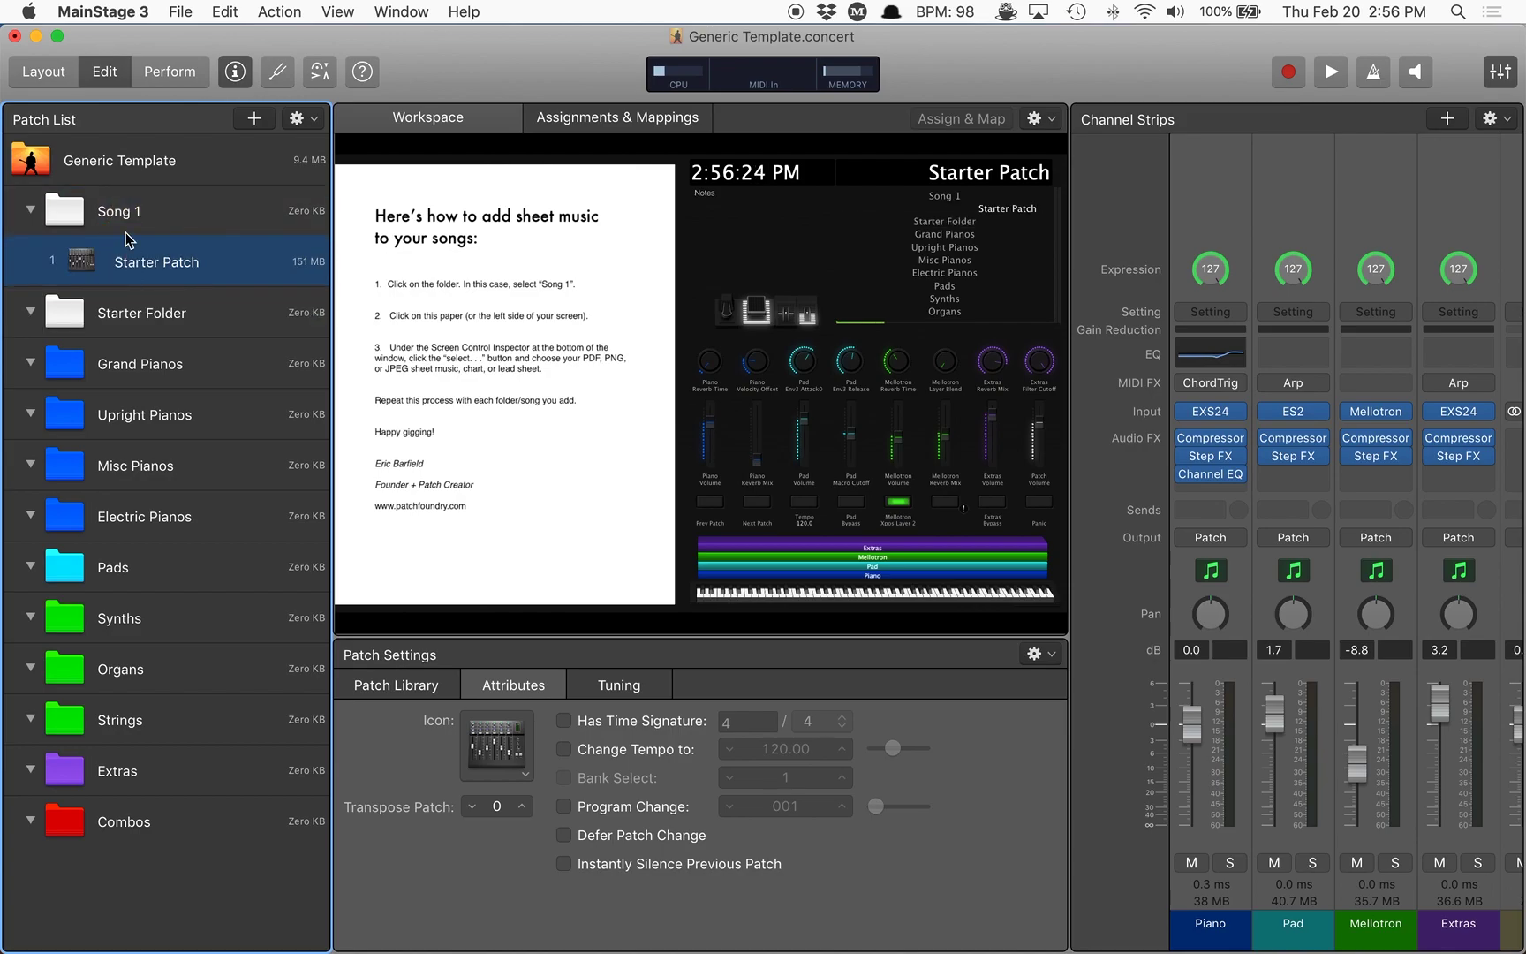
Step: Add a patch after Starter Patch in Song 1 and load C Piano from the Patch Foundry user patches, Piano Patches, 1 Grand Pianos
{"action": "left_click", "coordinate": [121, 276]}
{"action": "left_click", "coordinate": [256, 119]}
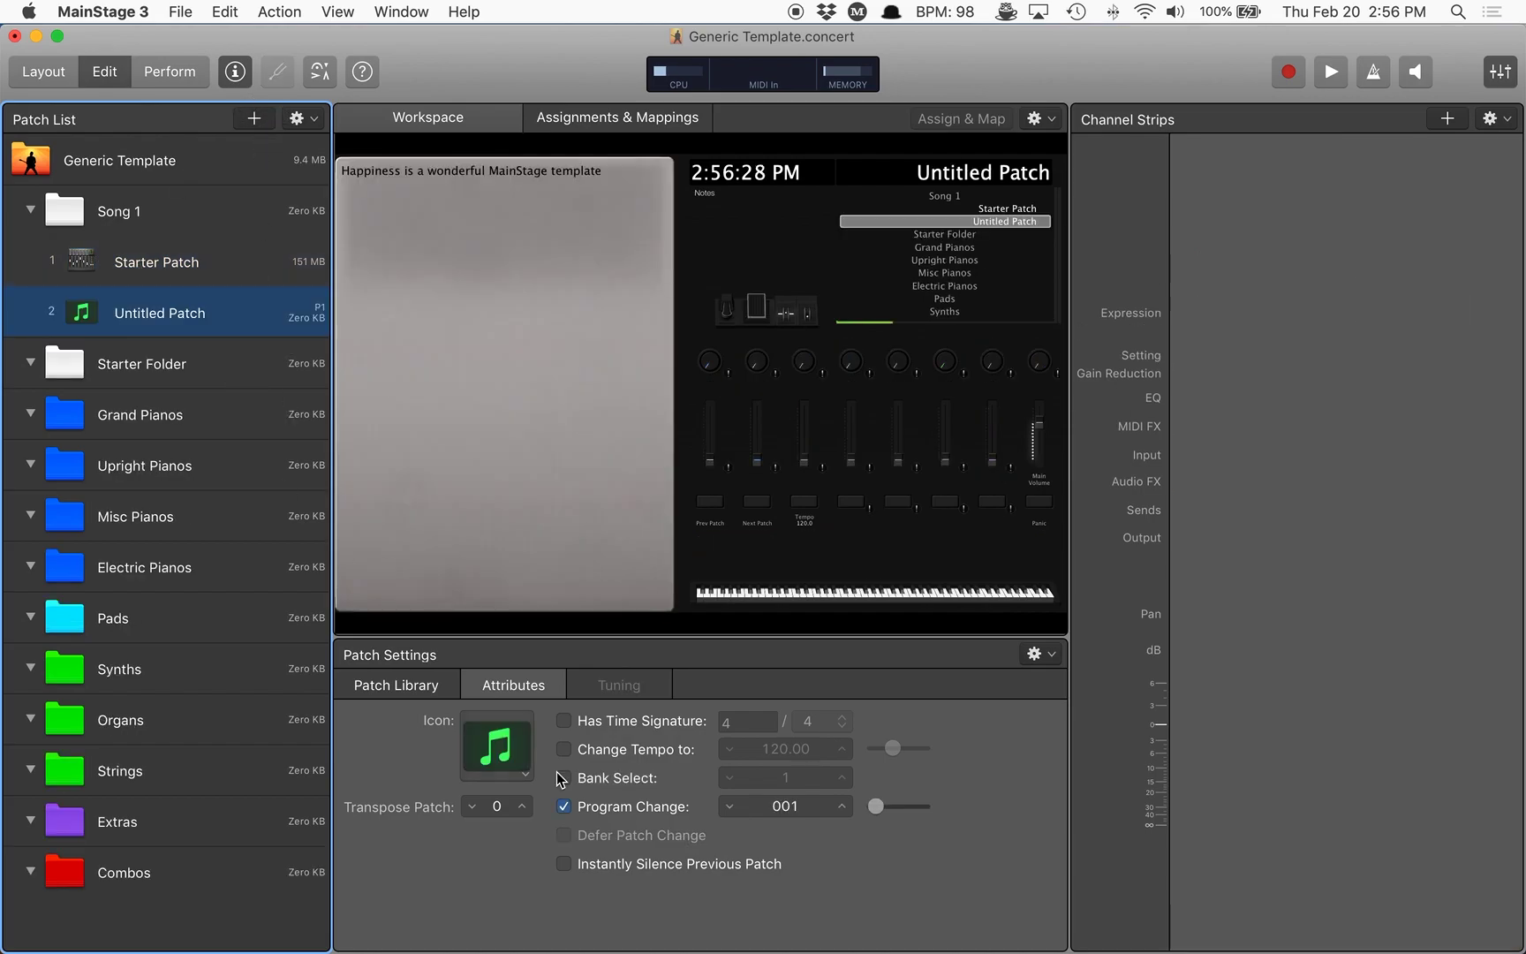
{"action": "left_click", "coordinate": [376, 687]}
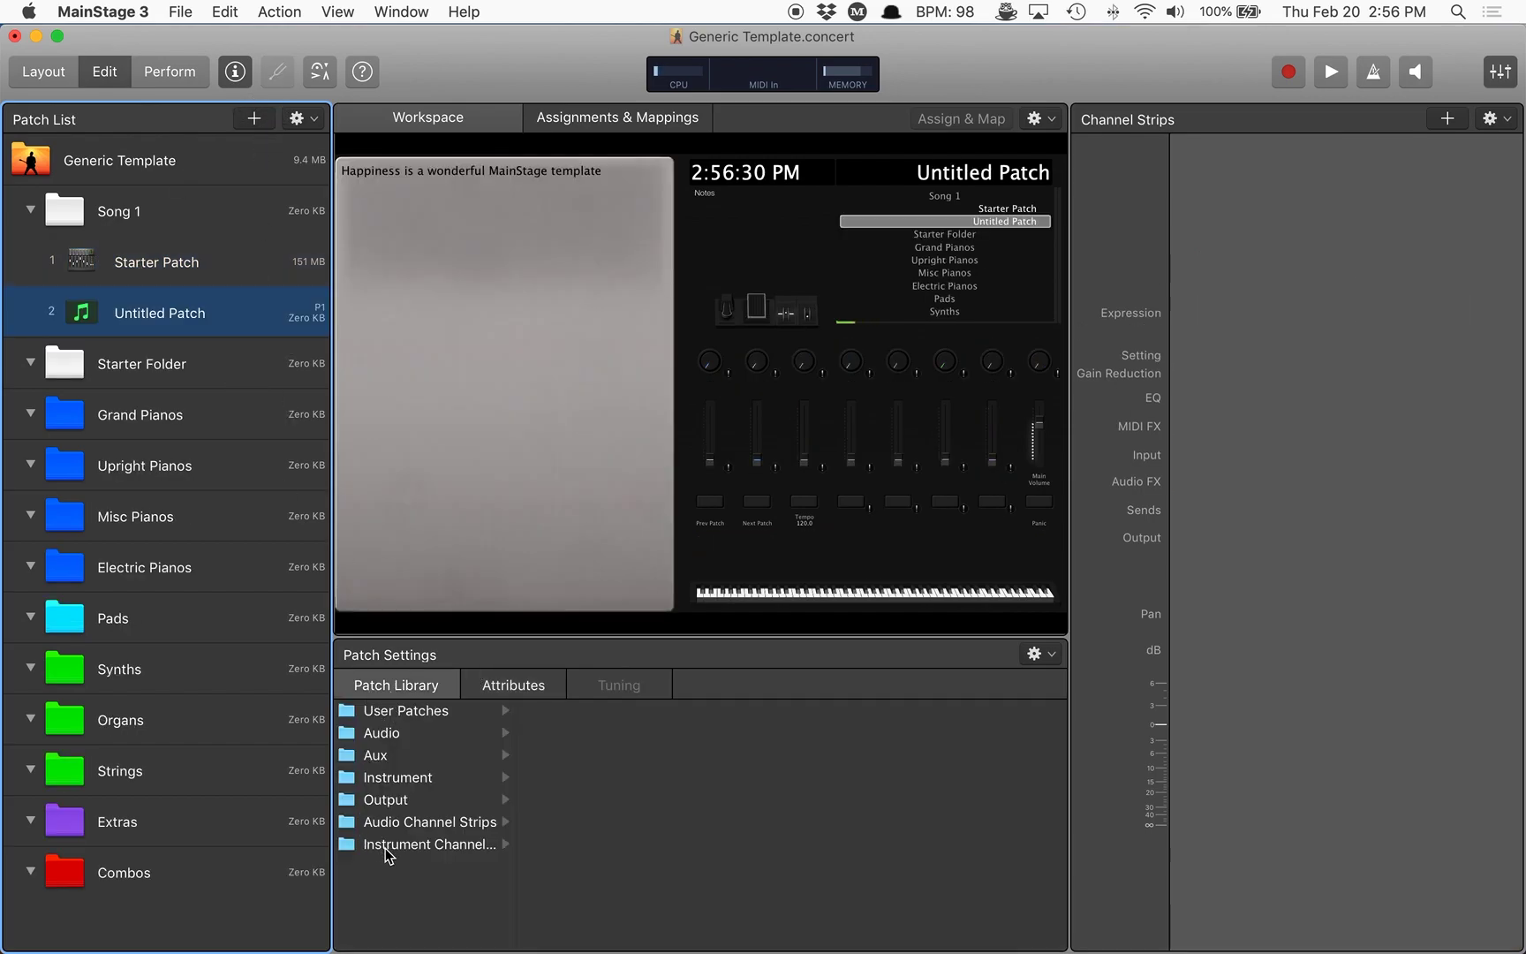
{"action": "left_click", "coordinate": [397, 712]}
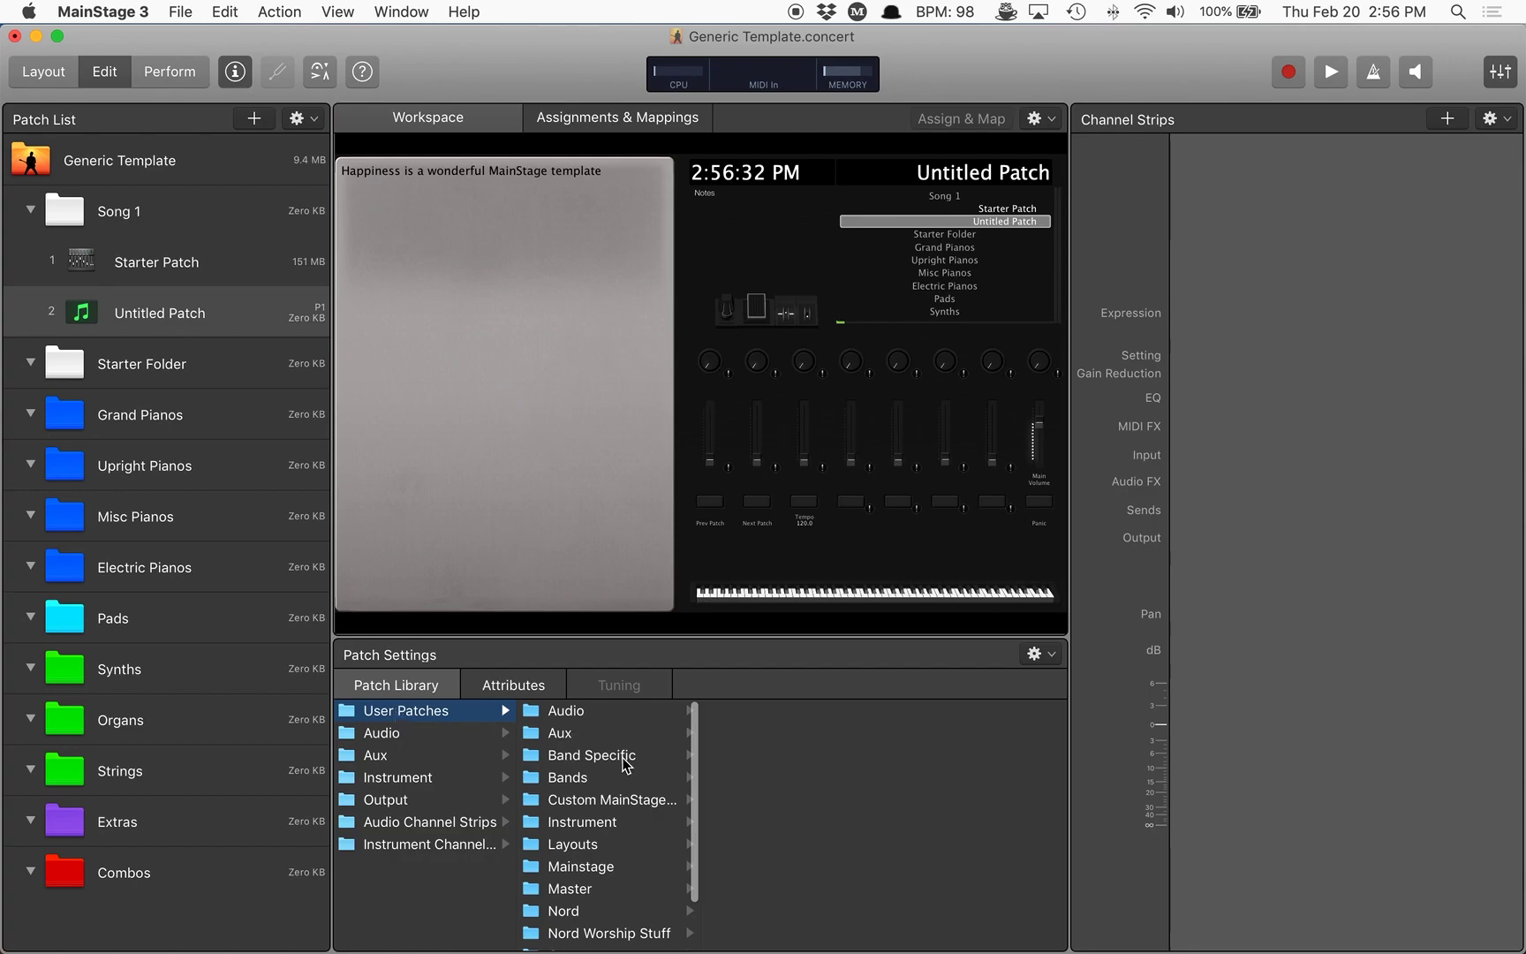
{"action": "scroll", "coordinate": [591, 938], "scroll_direction": "down", "scroll_amount": 3}
{"action": "left_click", "coordinate": [589, 920]}
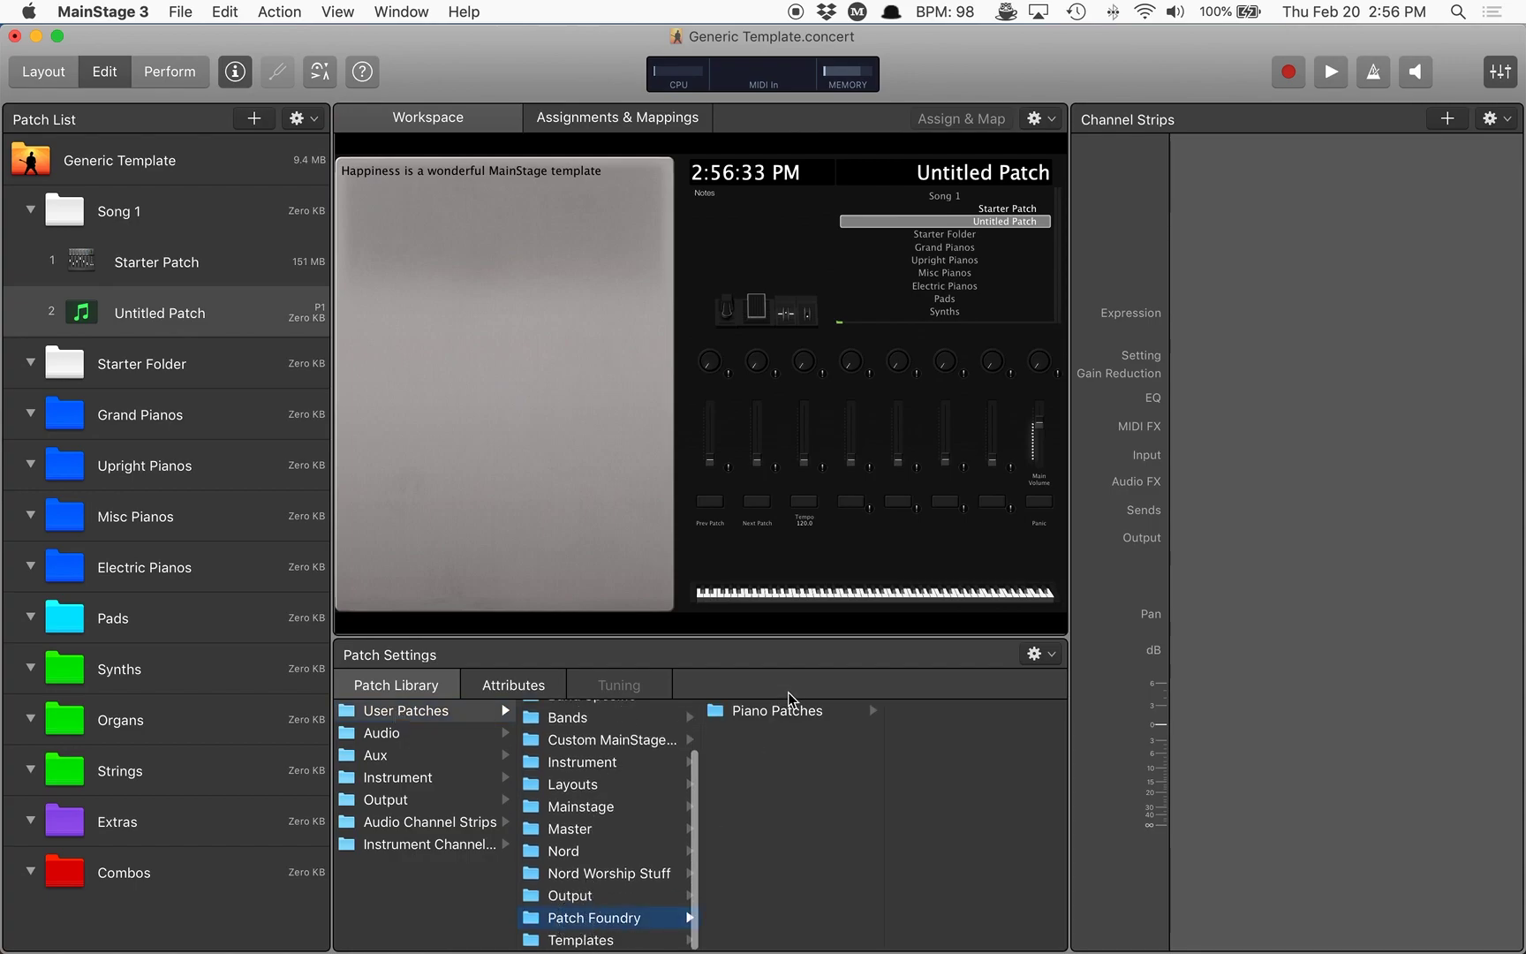
{"action": "left_click", "coordinate": [774, 714]}
{"action": "left_click", "coordinate": [940, 712]}
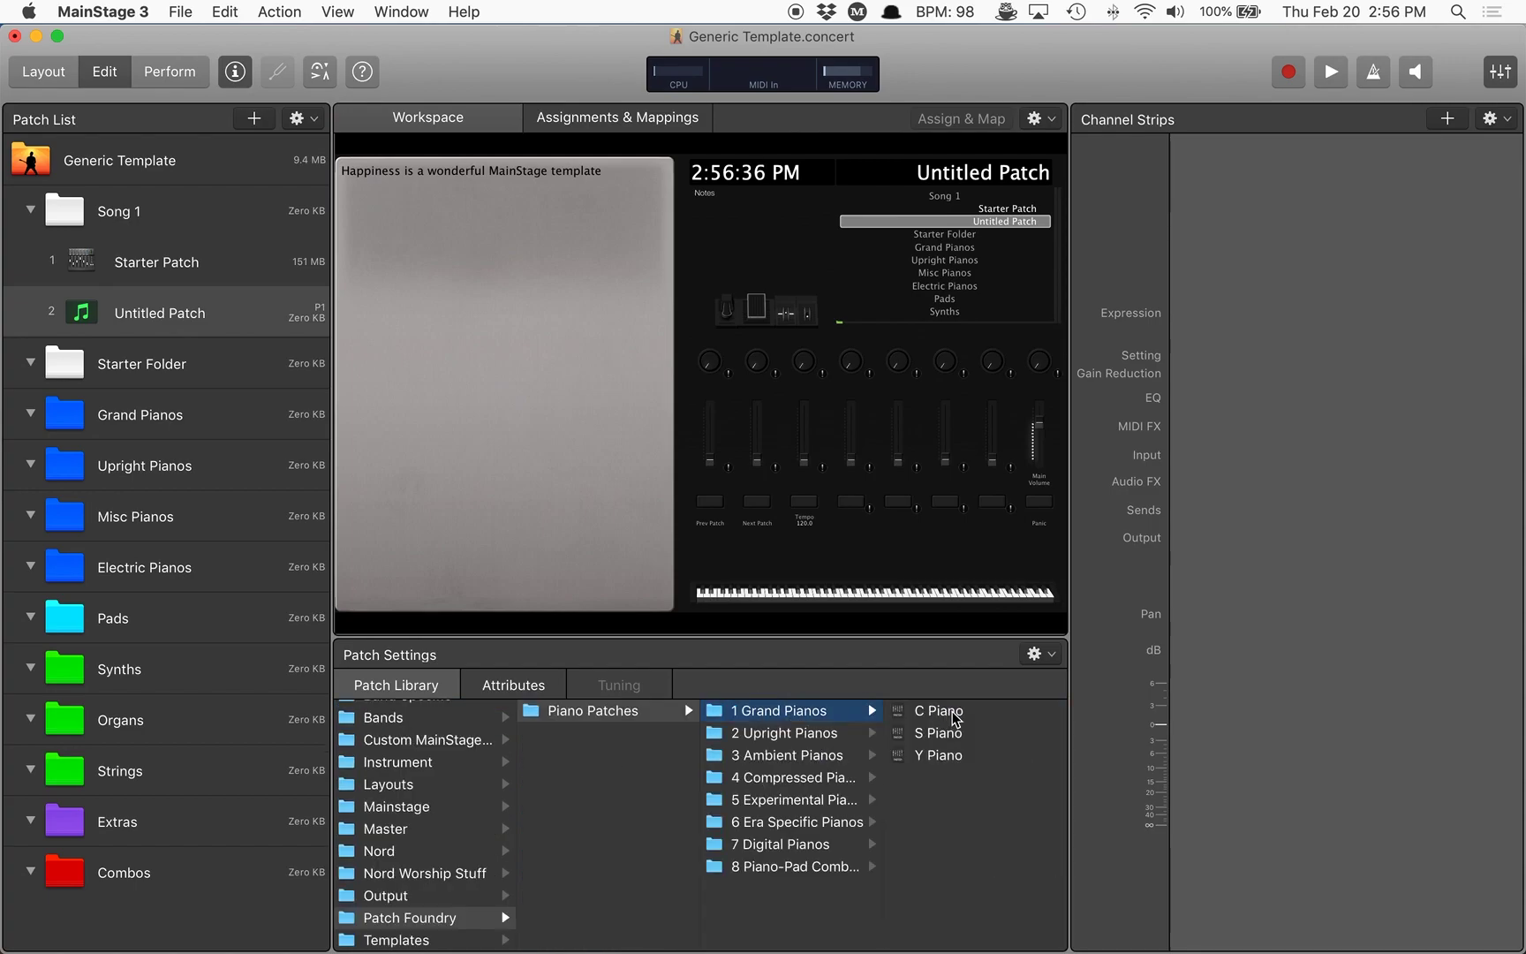
{"action": "left_click", "coordinate": [954, 715]}
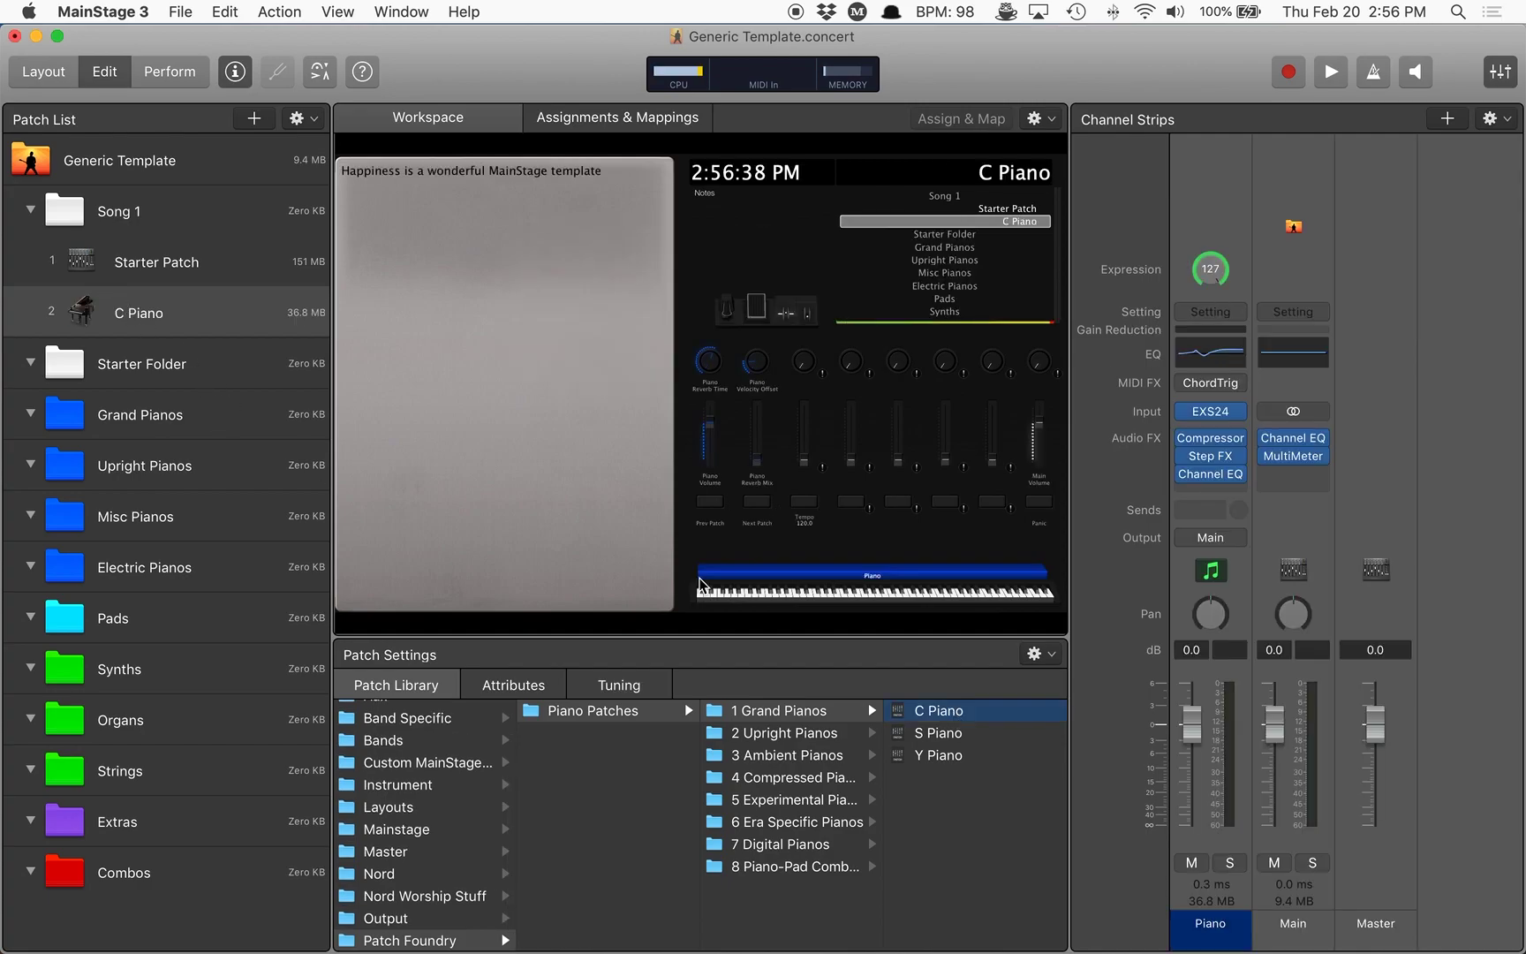
Step: Duplicate the C Piano patch in Song 1 and load S Piano into the copy
{"action": "left_click", "coordinate": [146, 325]}
{"action": "key", "text": "super+d"}
{"action": "left_click", "coordinate": [943, 733]}
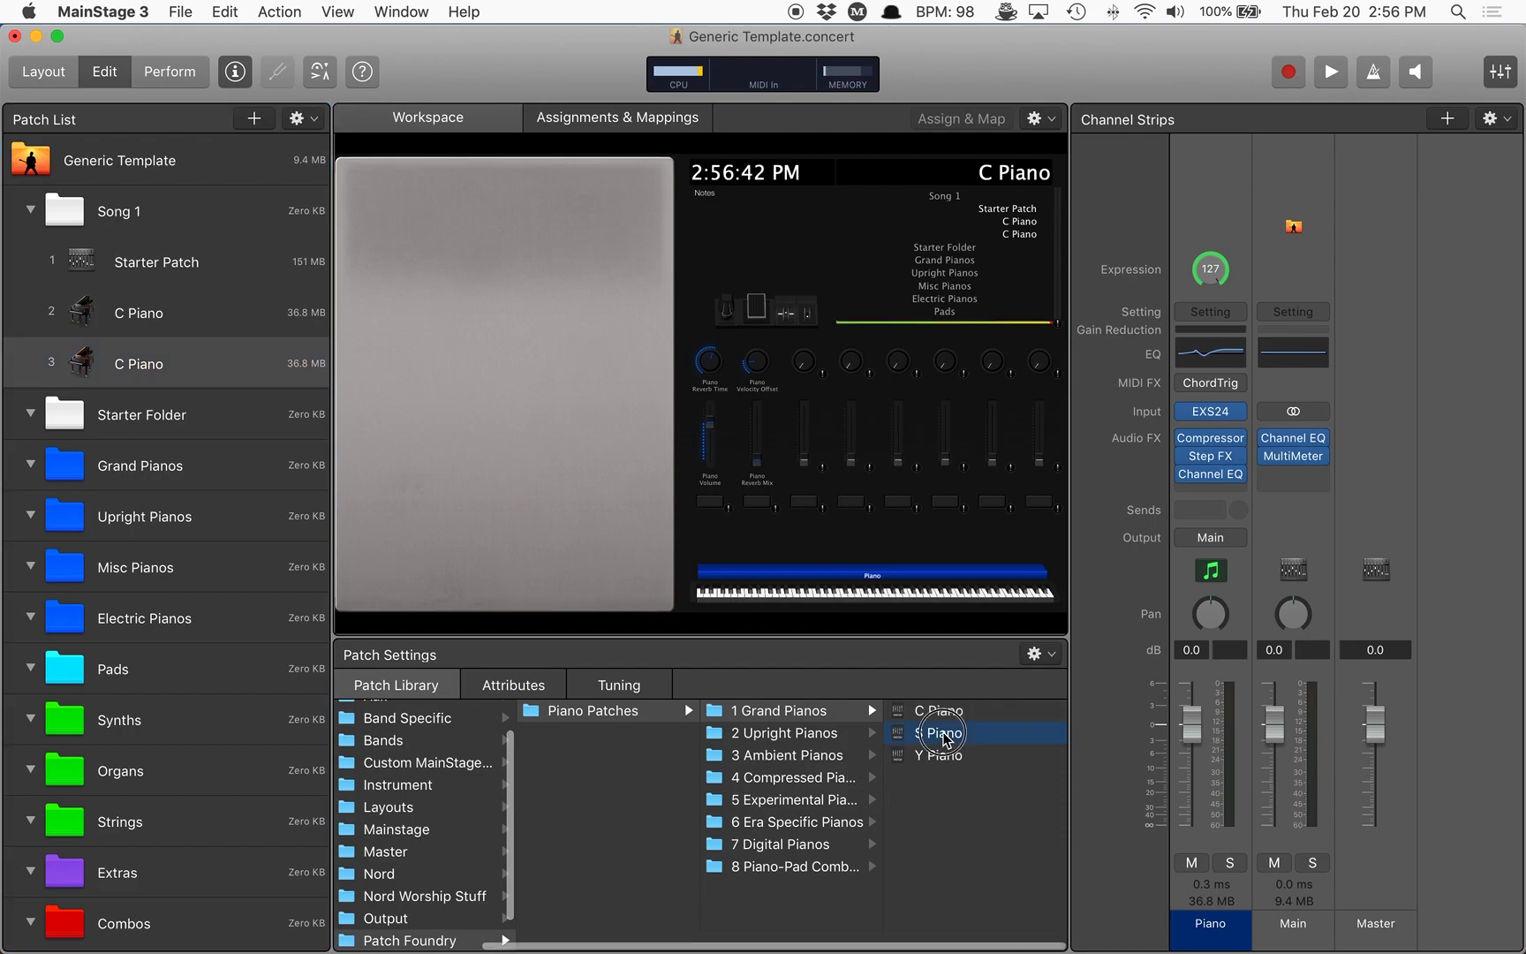
Step: Check the text area display for Starter Patch, C Piano and S Piano in Song 1
{"action": "left_click", "coordinate": [134, 258]}
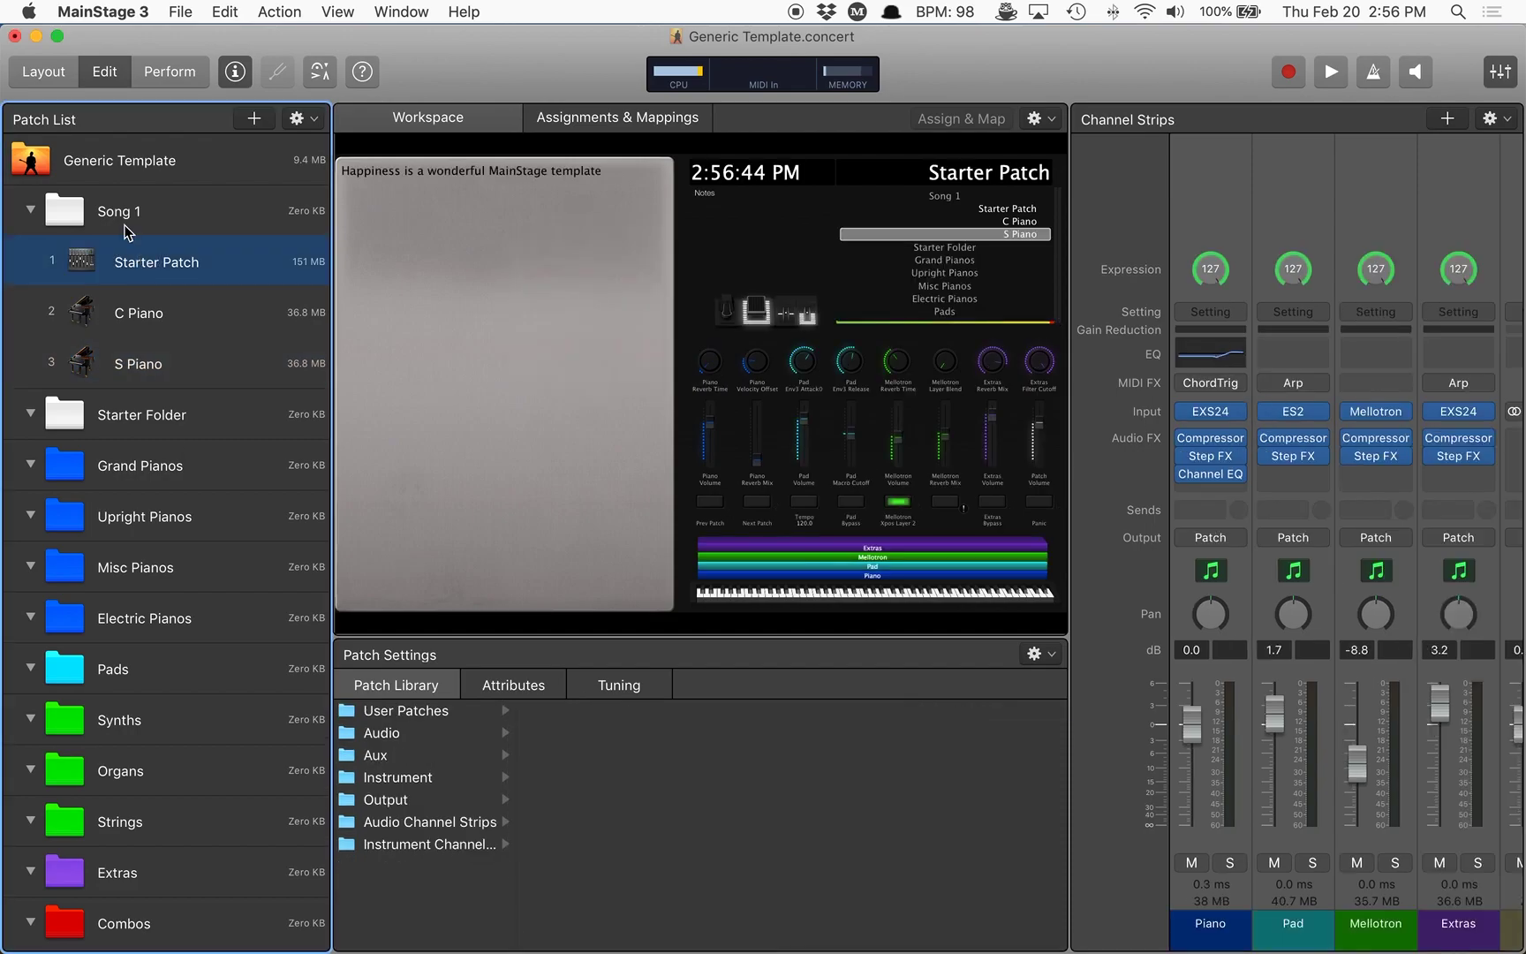
{"action": "left_click", "coordinate": [104, 311]}
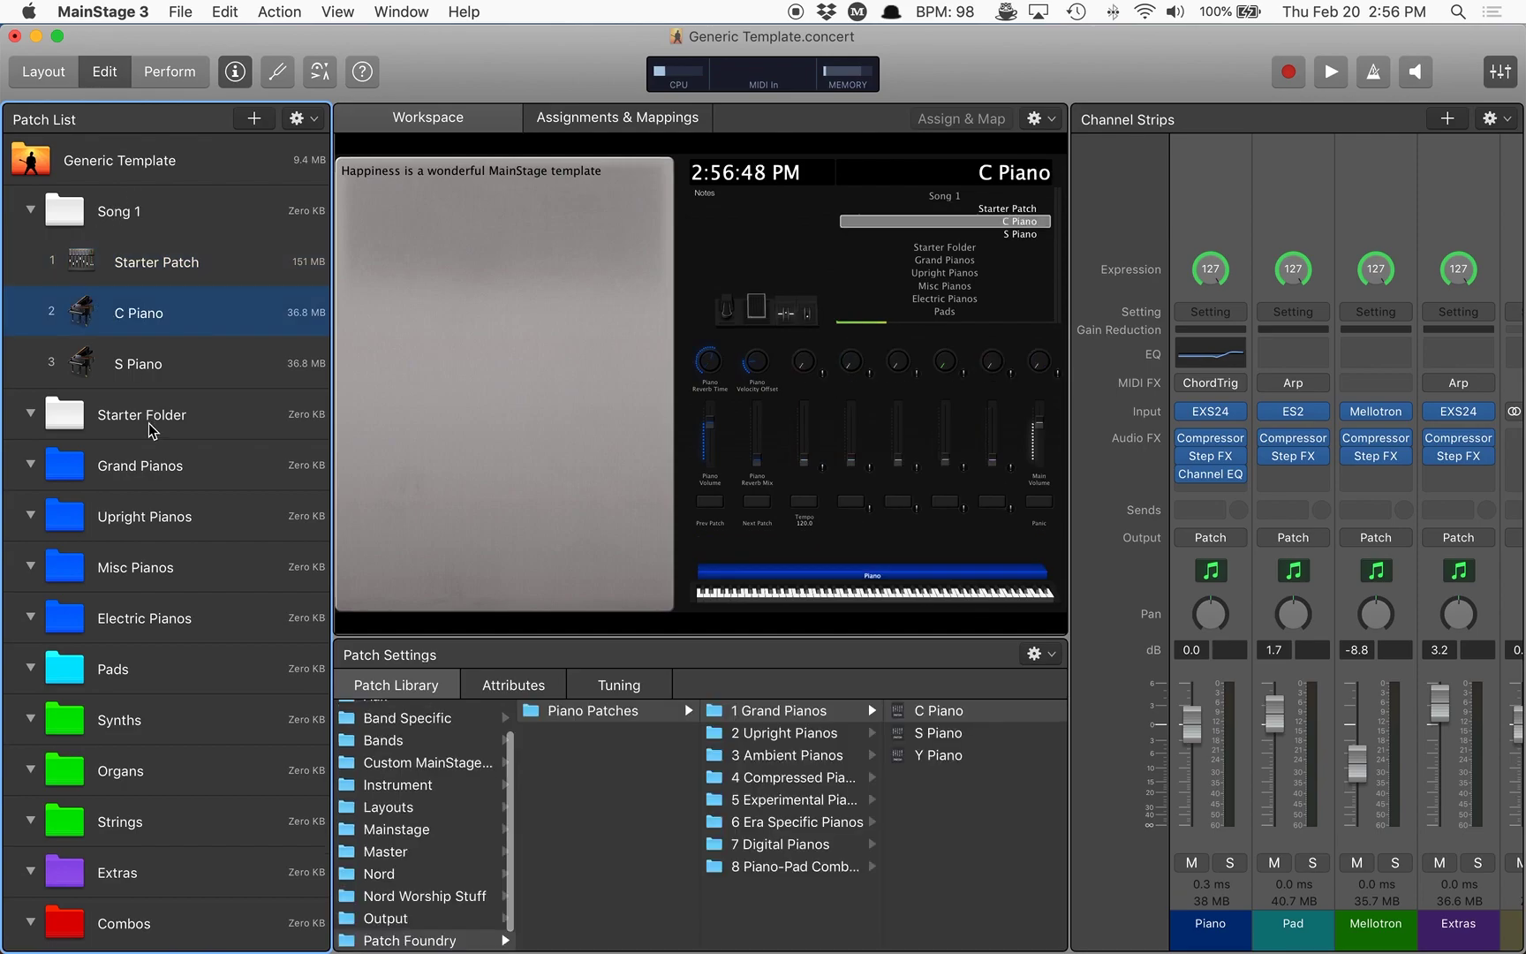
{"action": "left_click", "coordinate": [137, 360]}
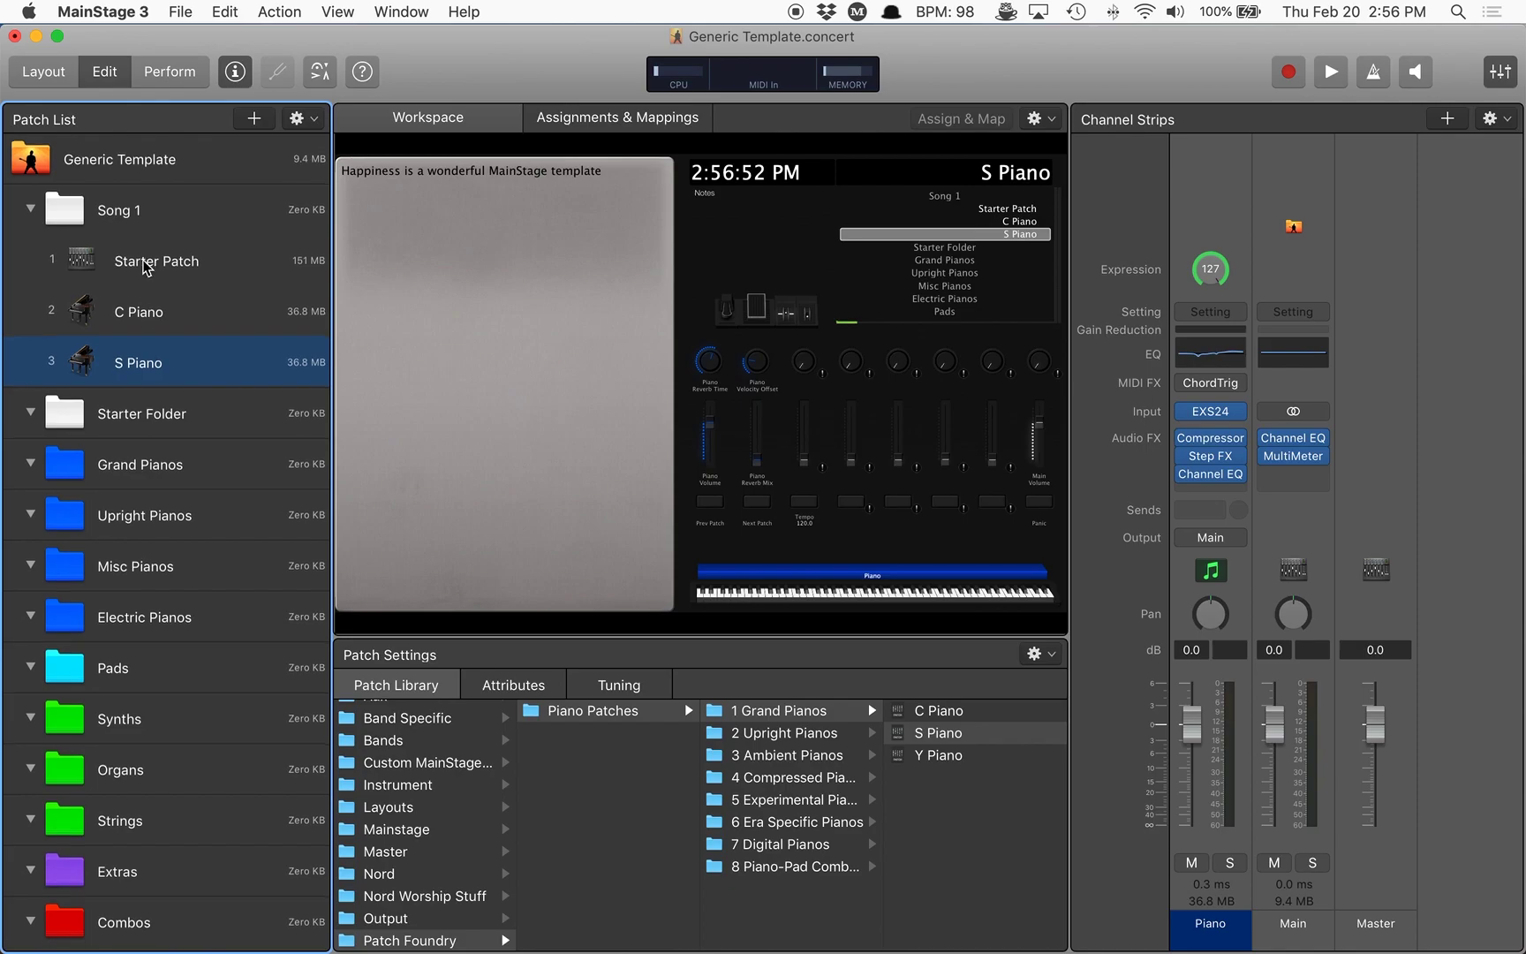
{"action": "left_click", "coordinate": [443, 193]}
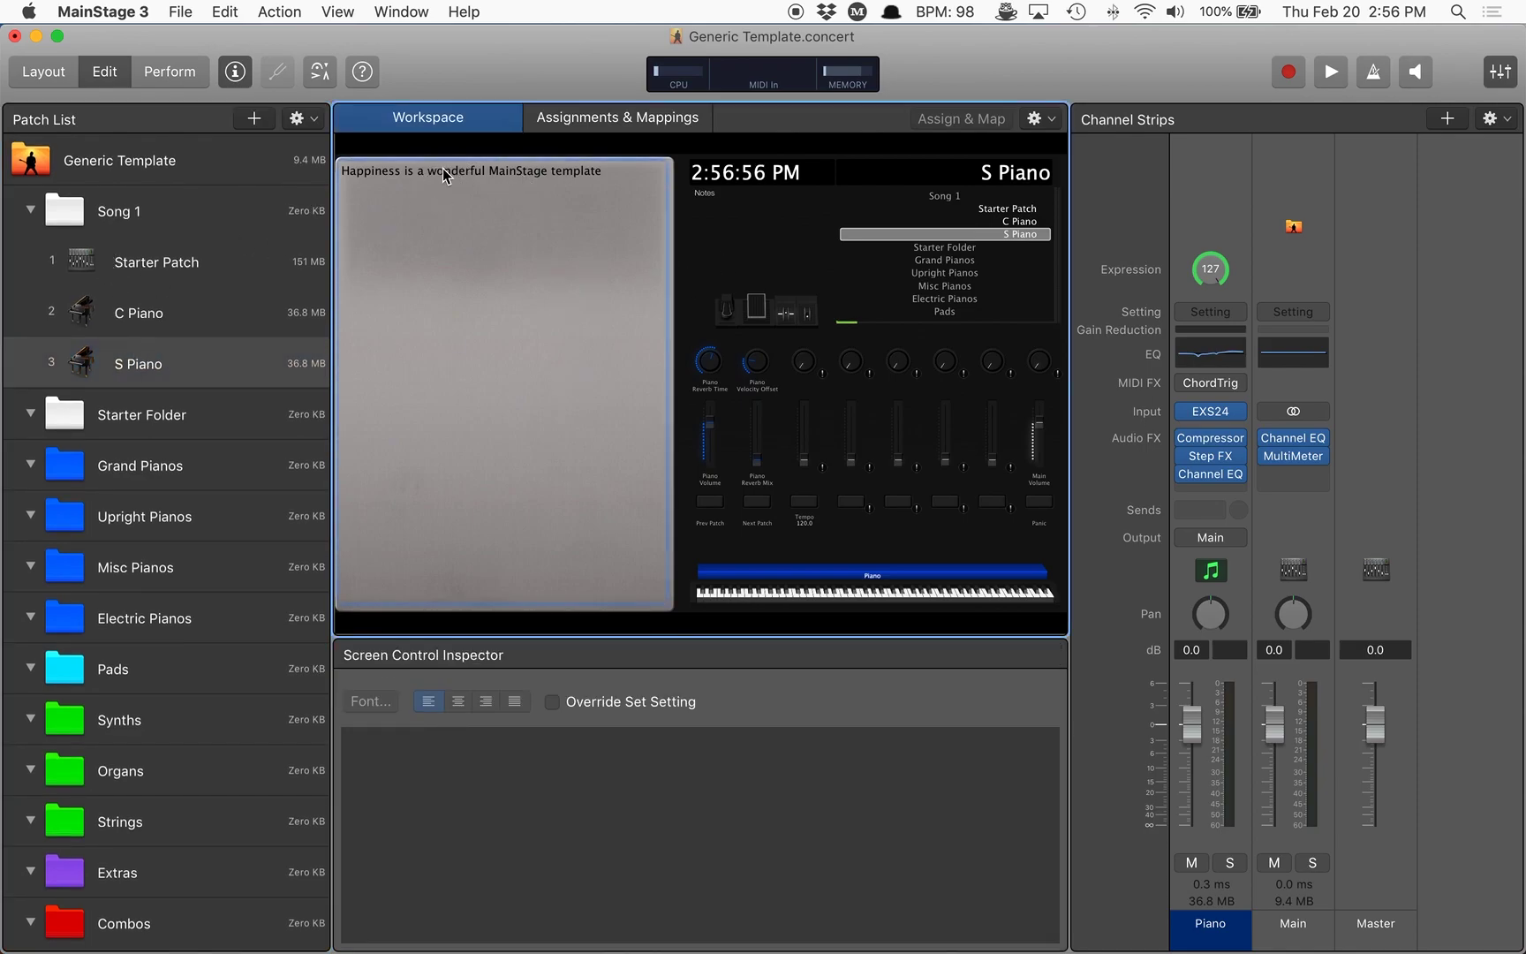
{"action": "left_click", "coordinate": [185, 281]}
{"action": "left_click", "coordinate": [175, 311]}
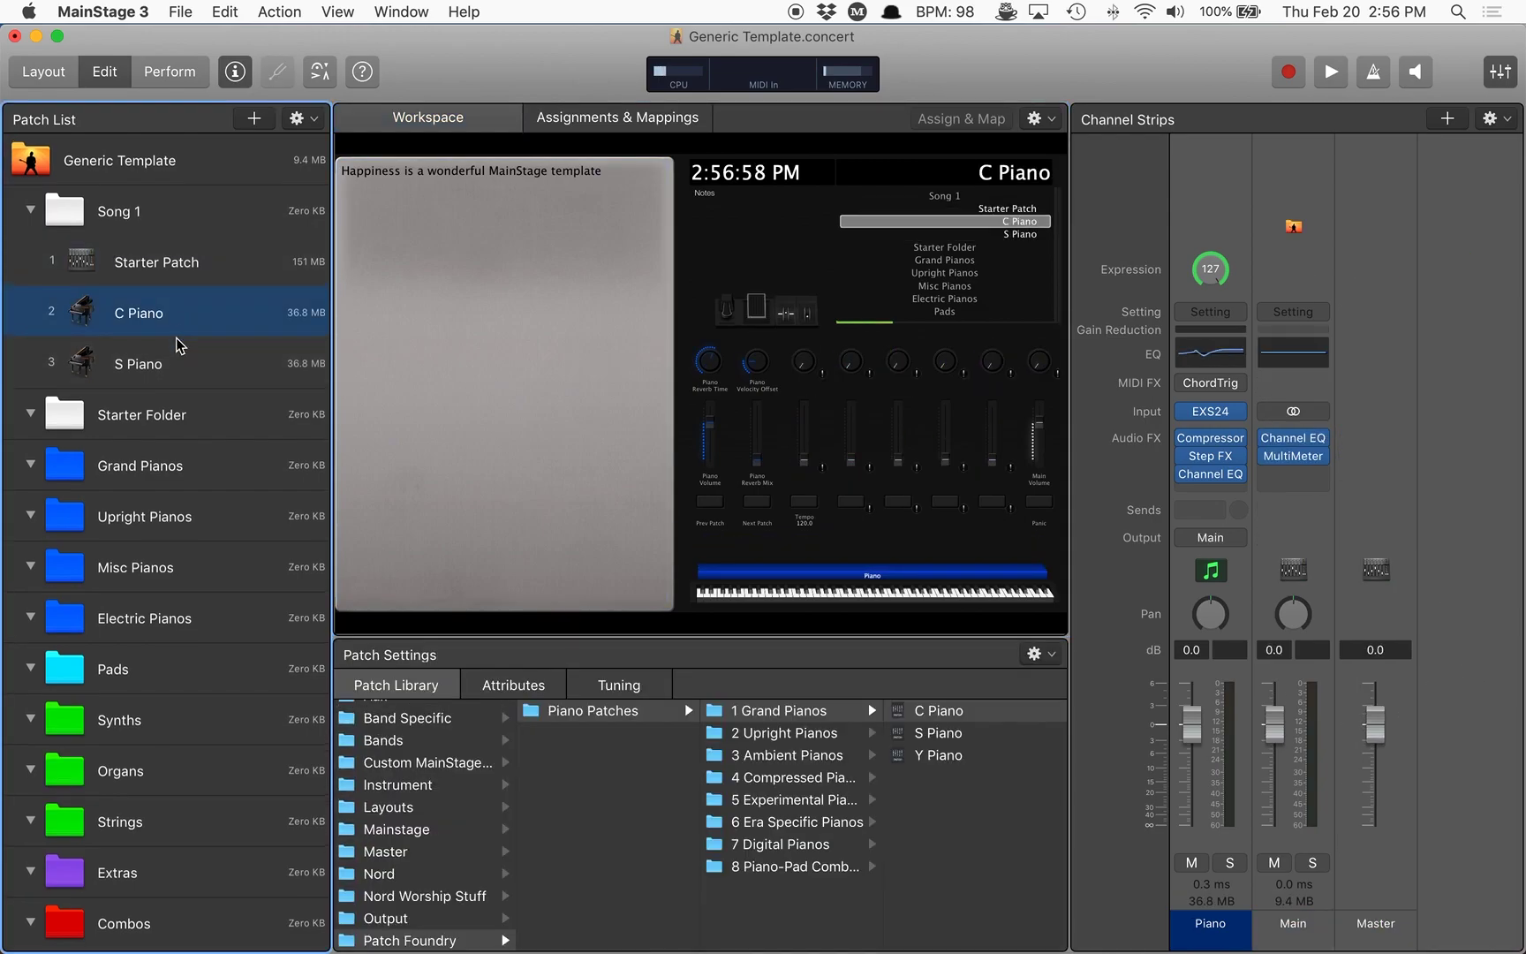
{"action": "left_click", "coordinate": [177, 345]}
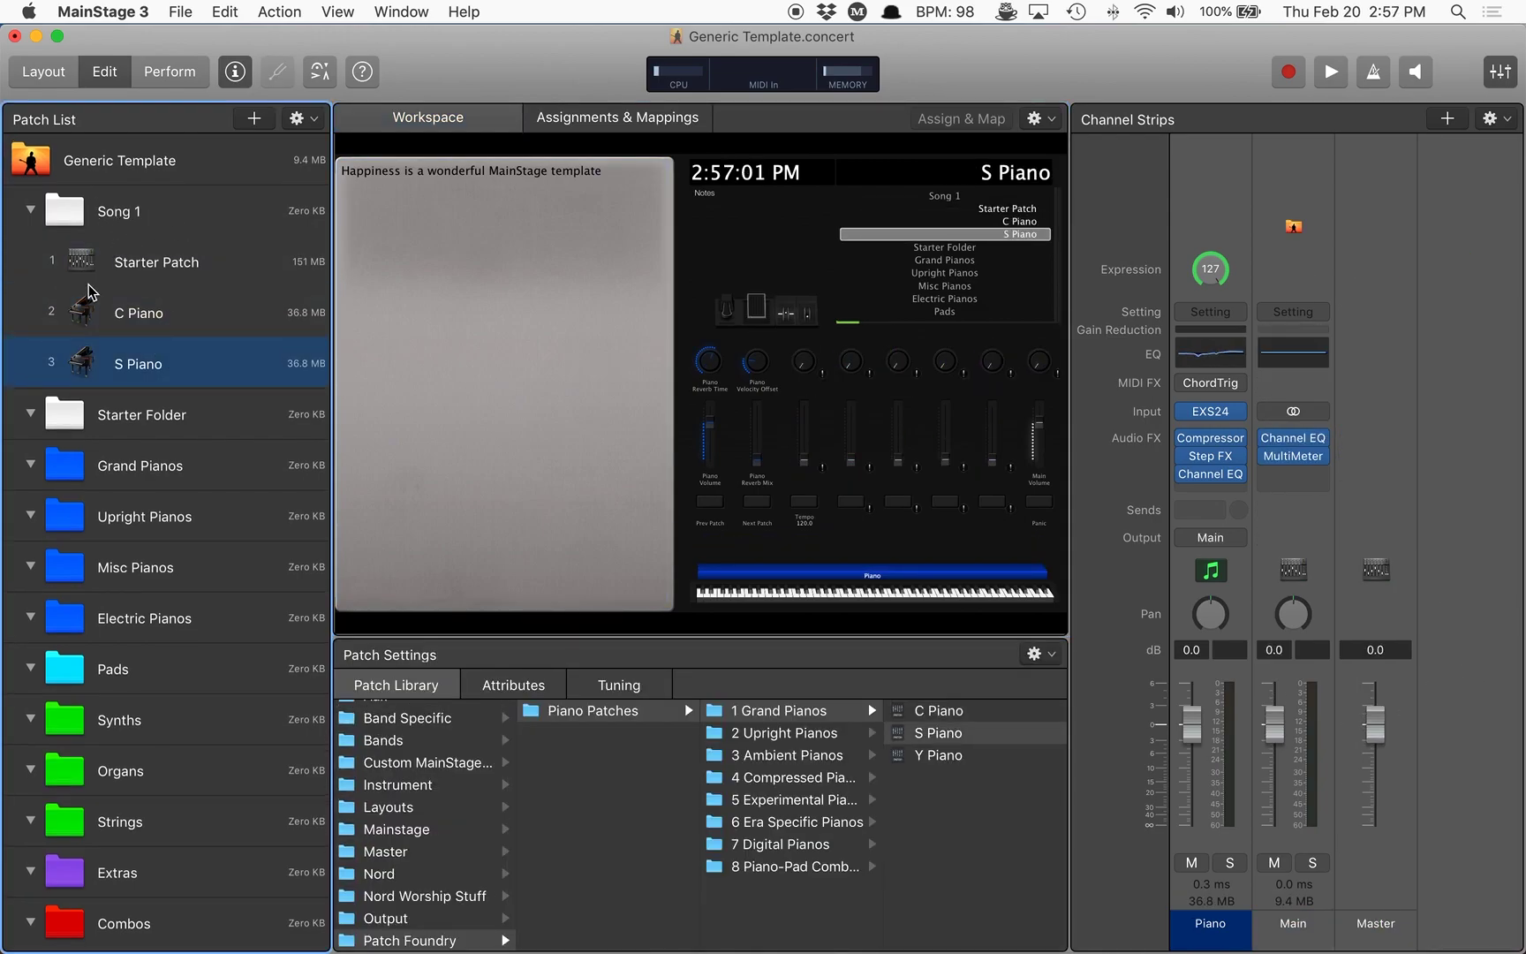
Step: Override the set setting of the text area for Starter Patch and enter "Blah" as its text
{"action": "left_click", "coordinate": [133, 264]}
{"action": "left_click", "coordinate": [470, 203]}
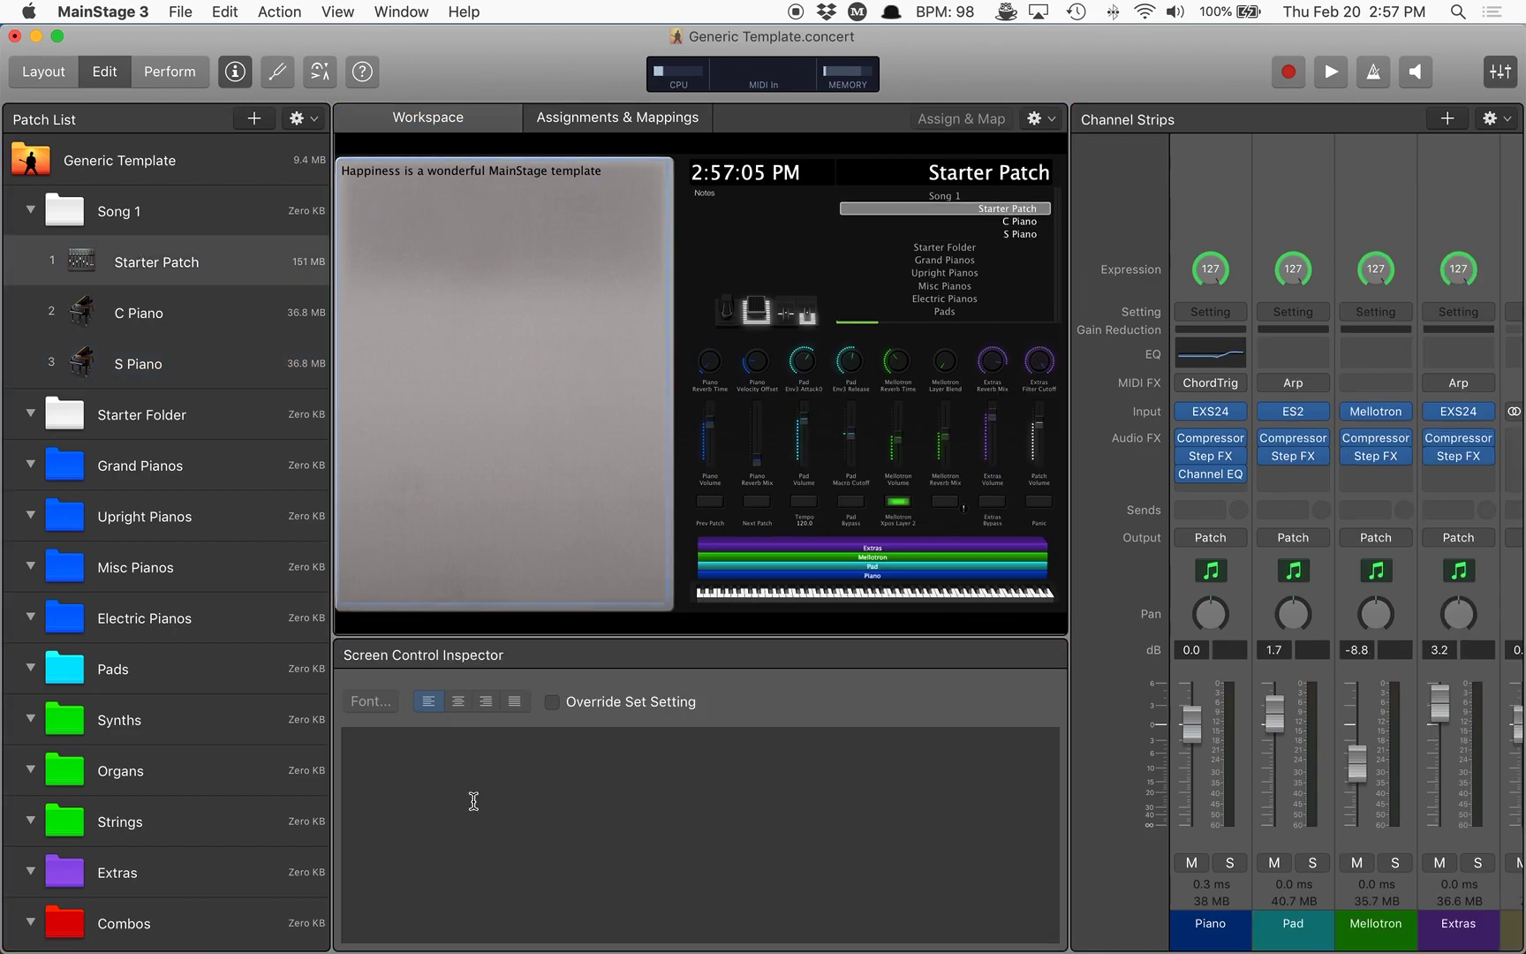
{"action": "left_click", "coordinate": [552, 702]}
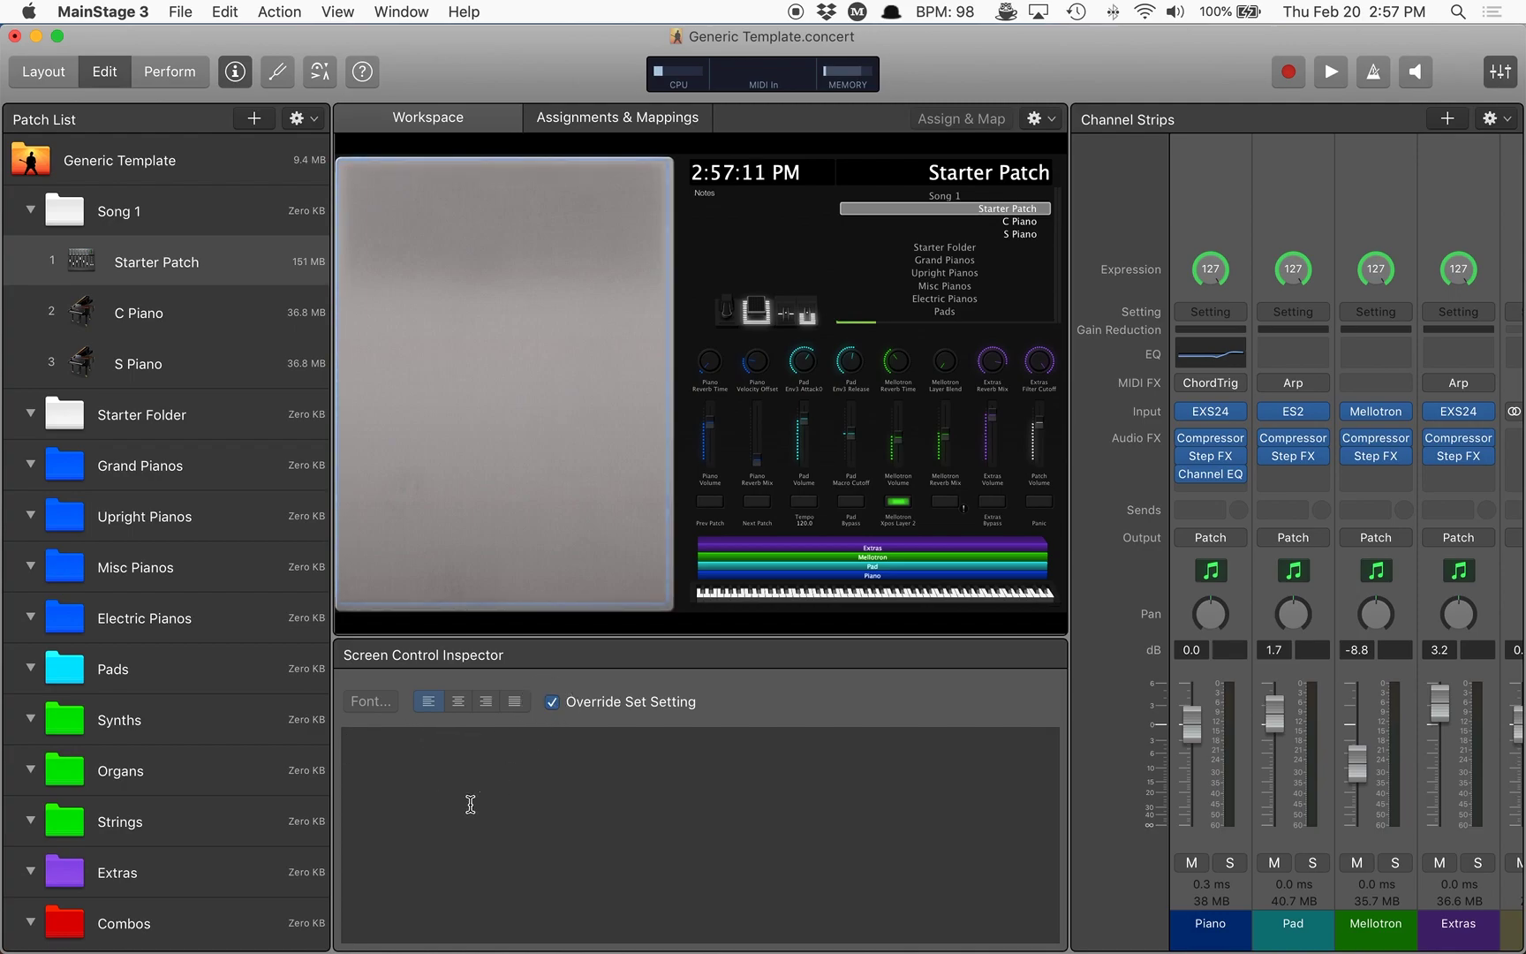
{"action": "type", "text": "Blah"}
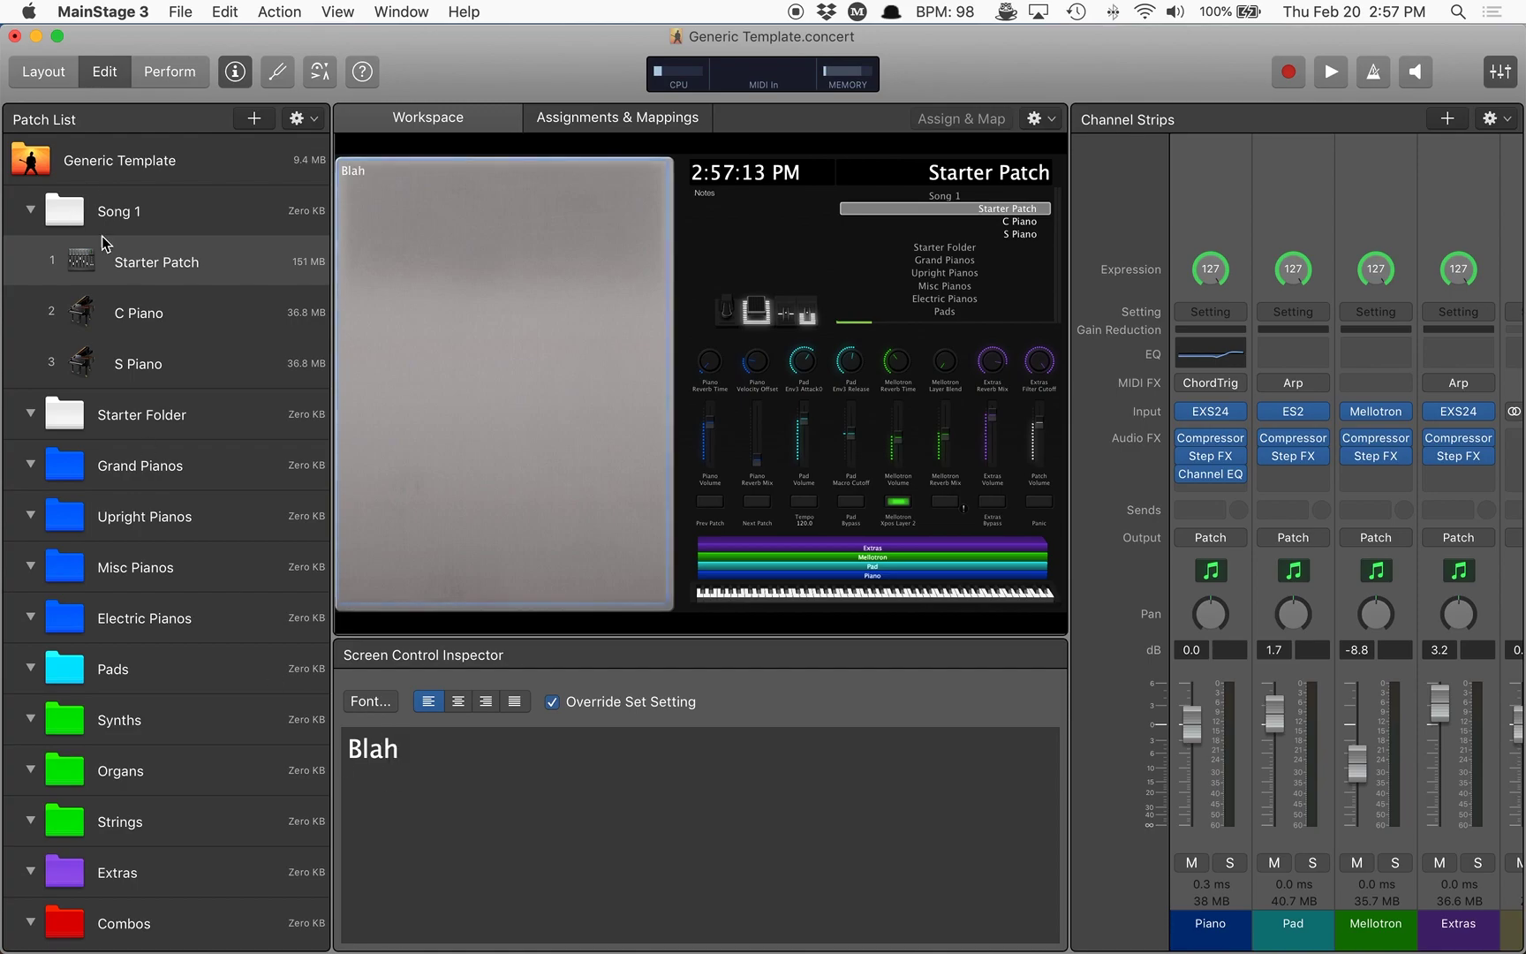
Step: Compare the text area display between Starter Patch and C Piano in Song 1
{"action": "left_click", "coordinate": [102, 228]}
{"action": "left_click", "coordinate": [125, 272]}
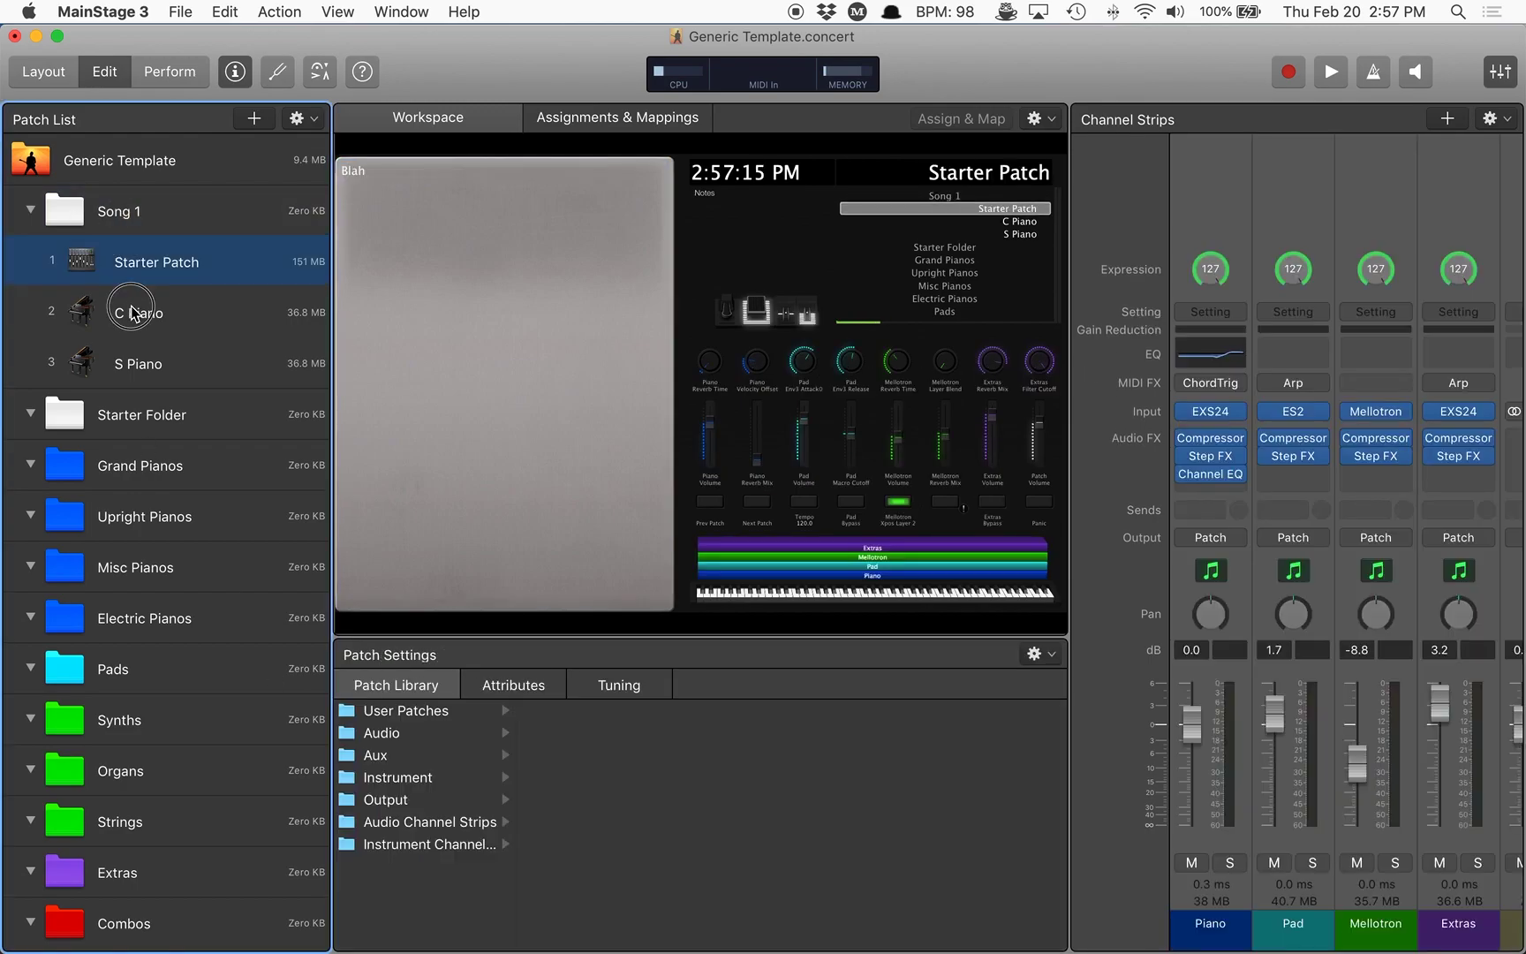
{"action": "left_click", "coordinate": [132, 311]}
{"action": "left_click", "coordinate": [128, 265]}
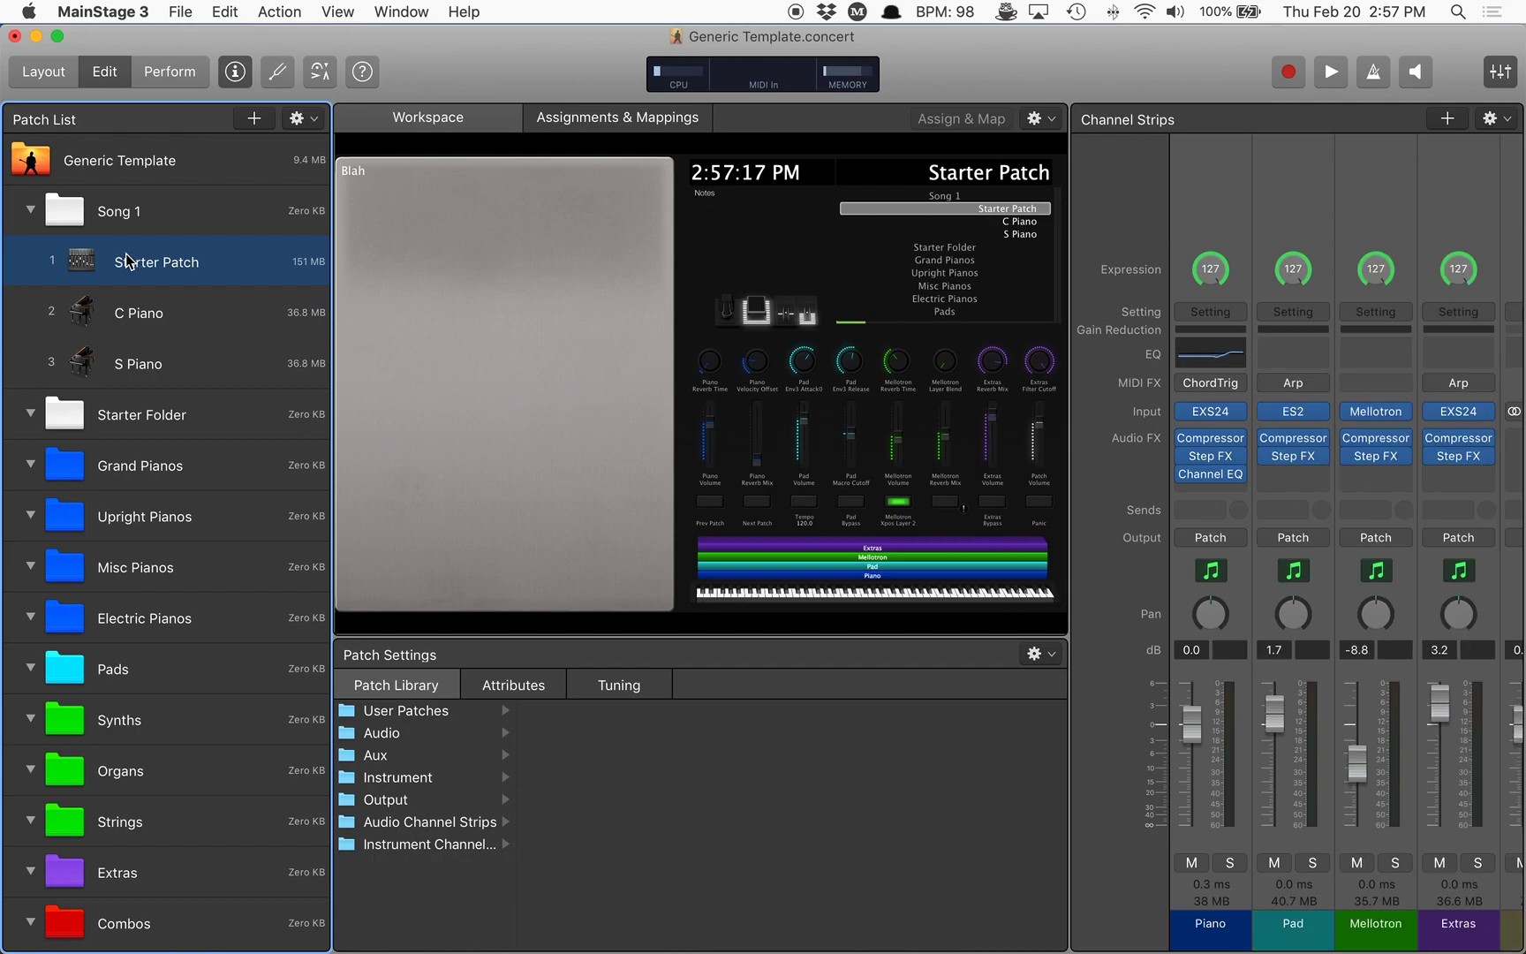